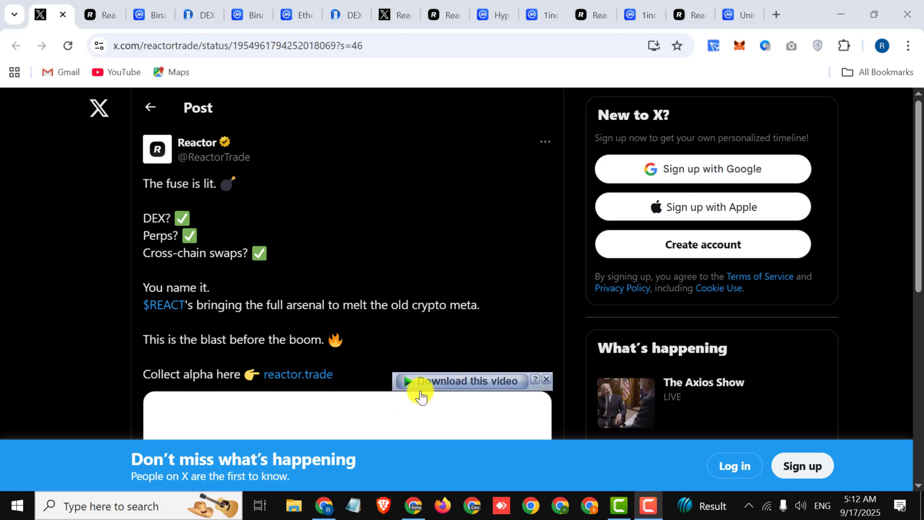
scroll(421, 386, "down", 3)
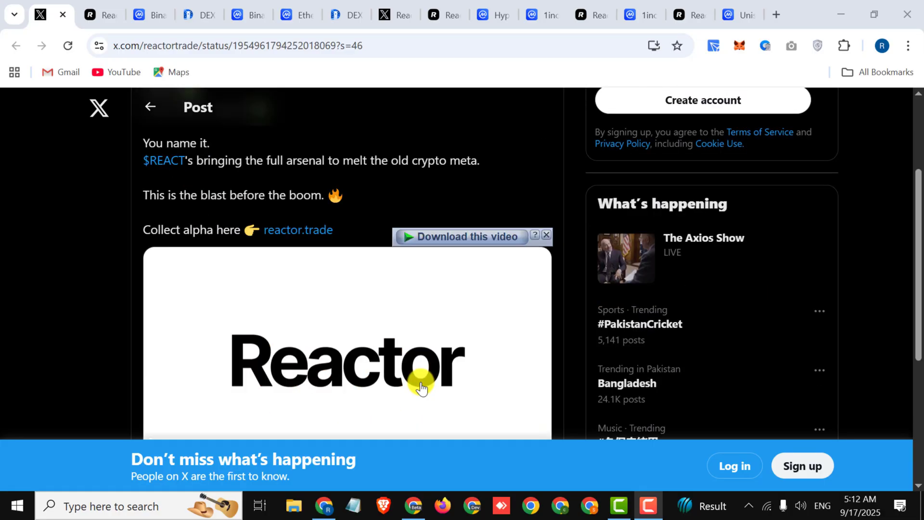
scroll(421, 386, "down", 3)
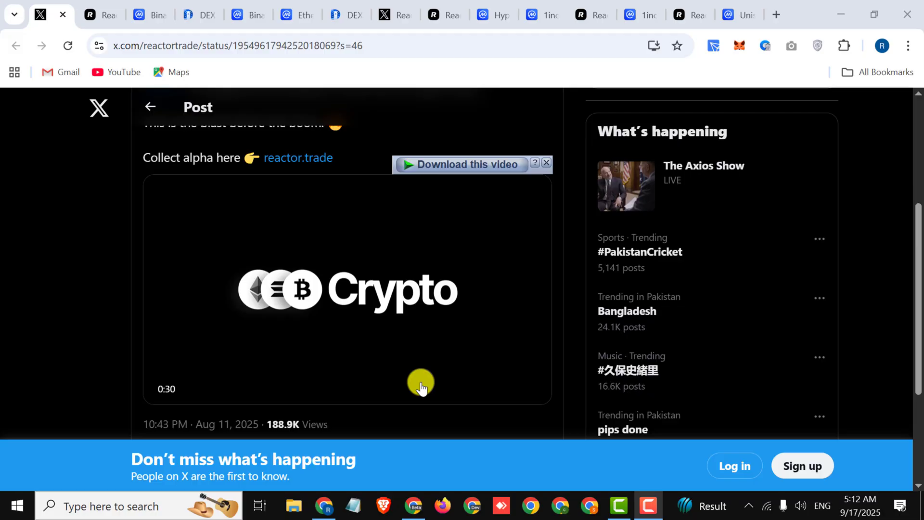
scroll(421, 386, "down", 3)
scroll(421, 387, "down", 2)
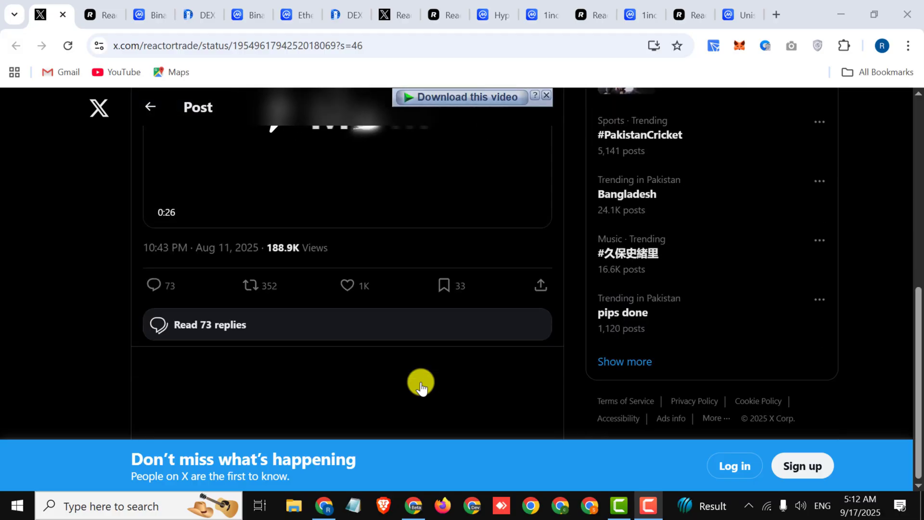
scroll(421, 383, "up", 4)
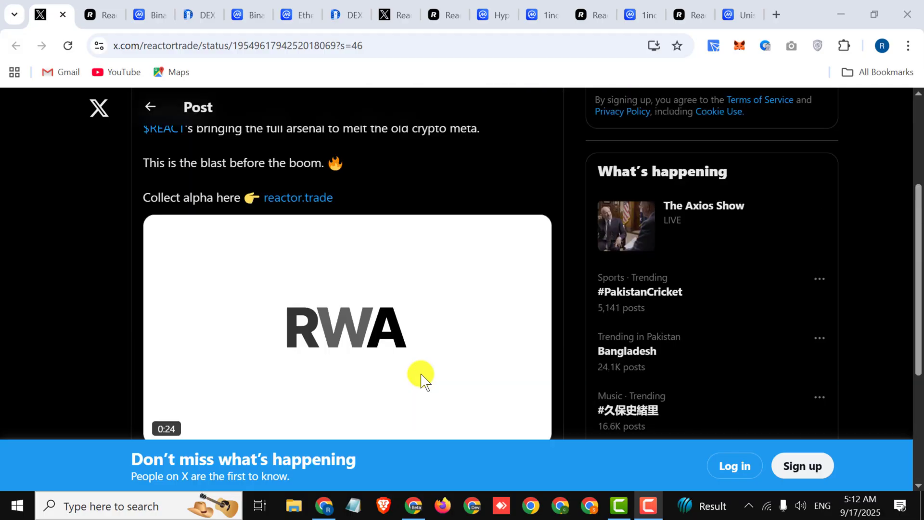
scroll(421, 382, "up", 2)
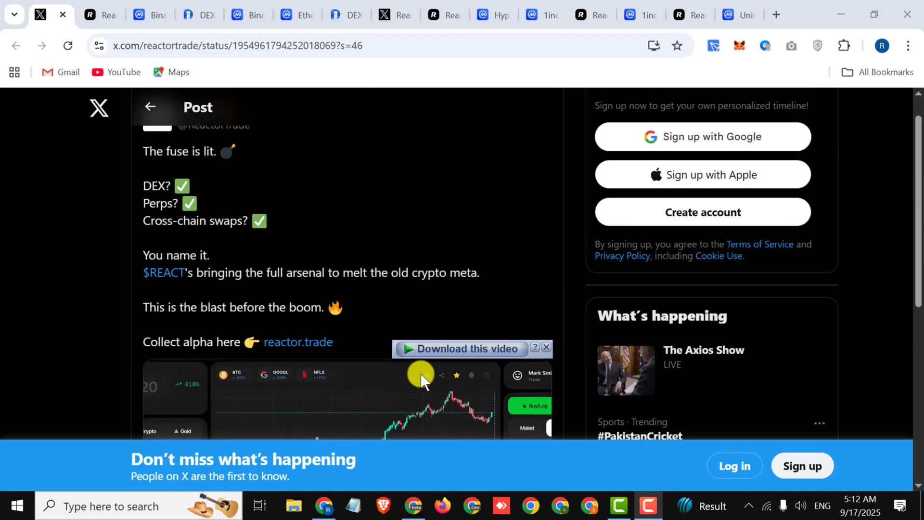
scroll(420, 374, "up", 1)
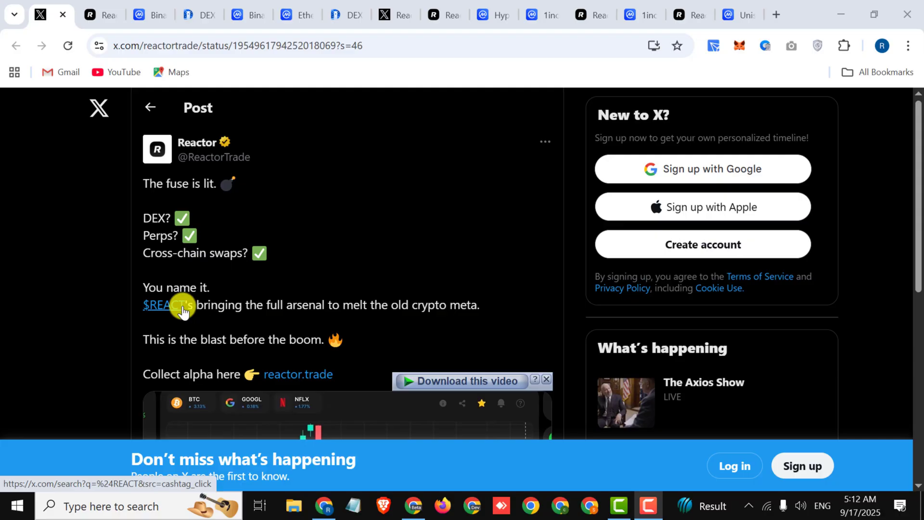
Step: Bring up the reactor.trade homepage to read it down to the roadmap and footer
left_click(94, 14)
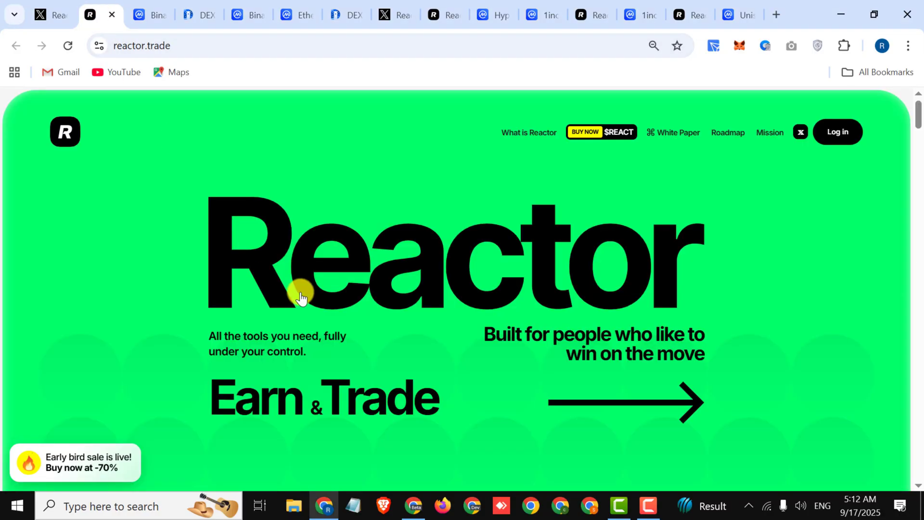
scroll(302, 296, "down", 2)
scroll(302, 292, "down", 2)
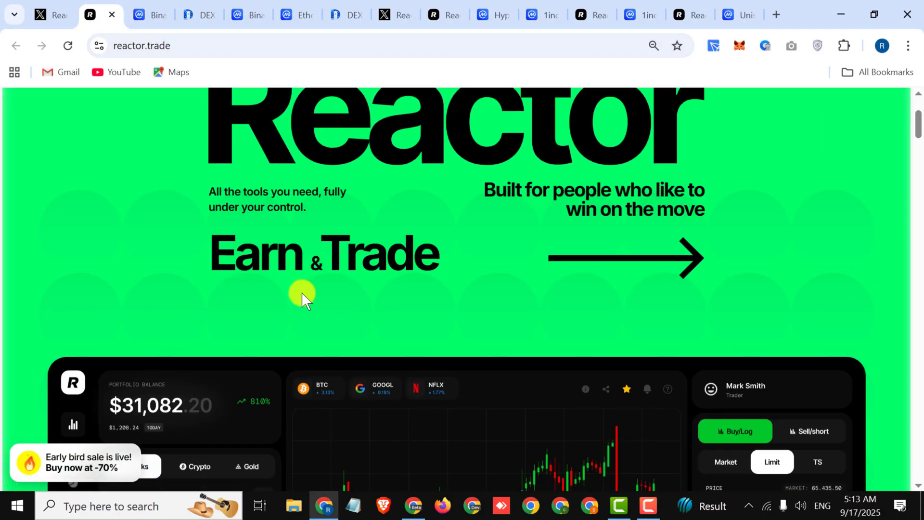
scroll(301, 292, "down", 1)
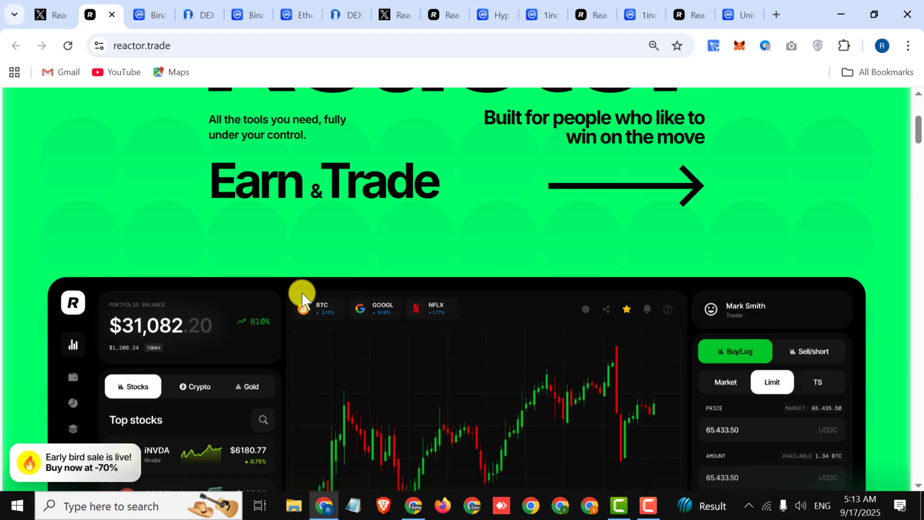
scroll(302, 295, "down", 1)
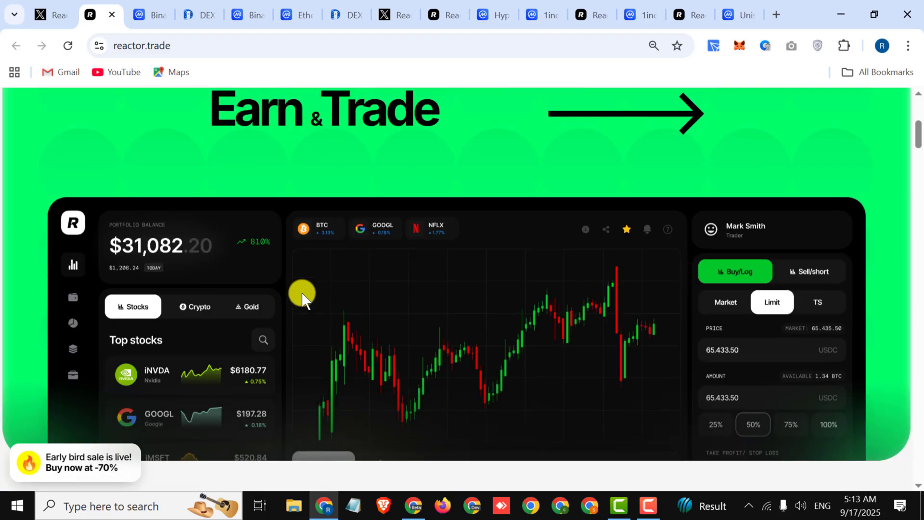
scroll(302, 296, "down", 1)
scroll(301, 296, "down", 1)
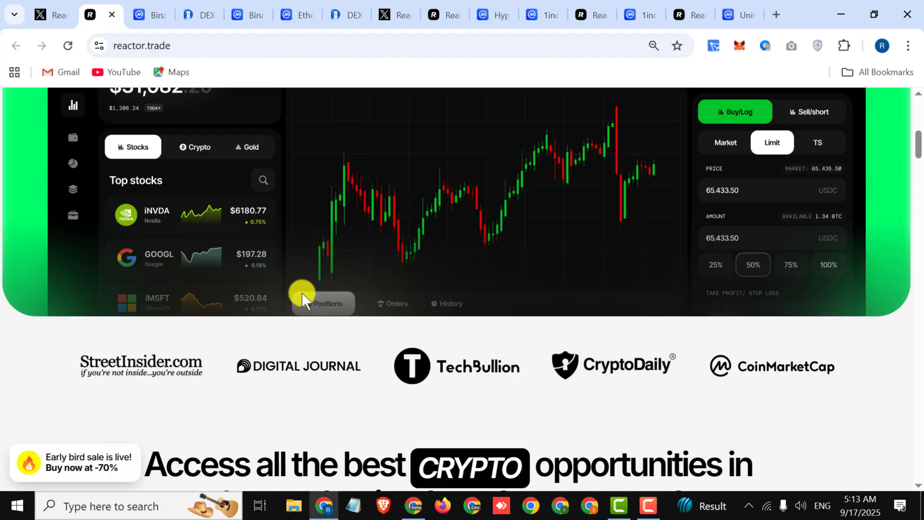
scroll(302, 293, "down", 2)
scroll(302, 292, "down", 1)
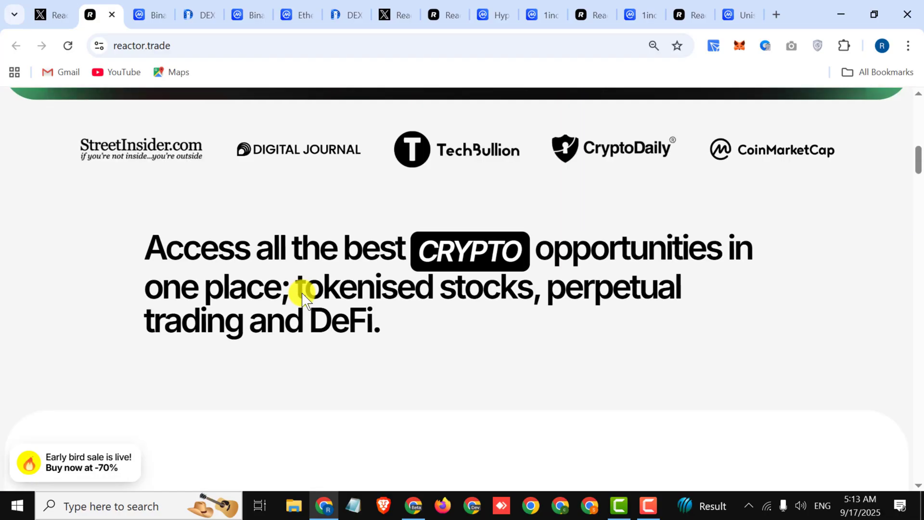
scroll(303, 292, "down", 1)
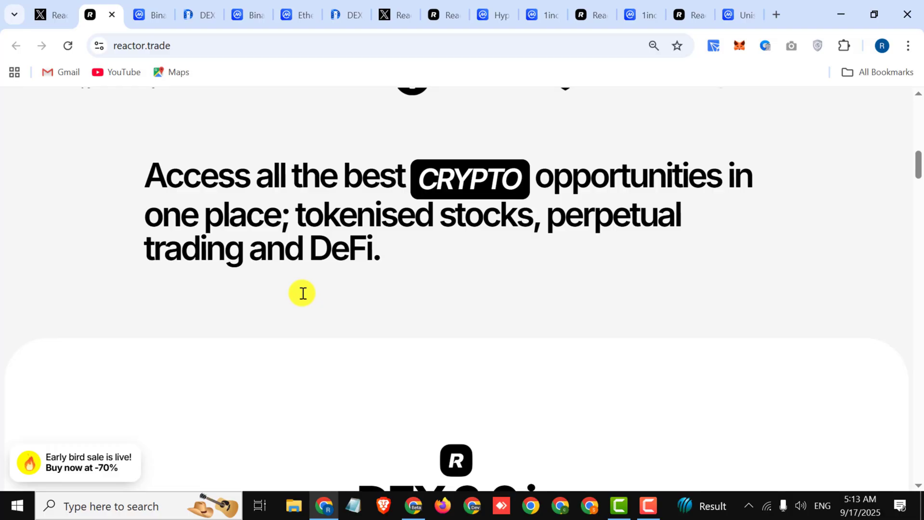
scroll(302, 292, "down", 2)
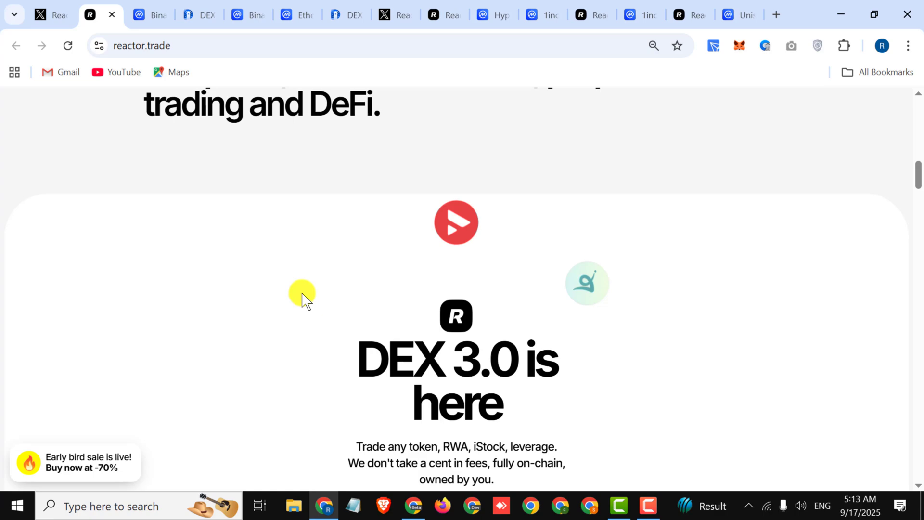
scroll(302, 292, "down", 2)
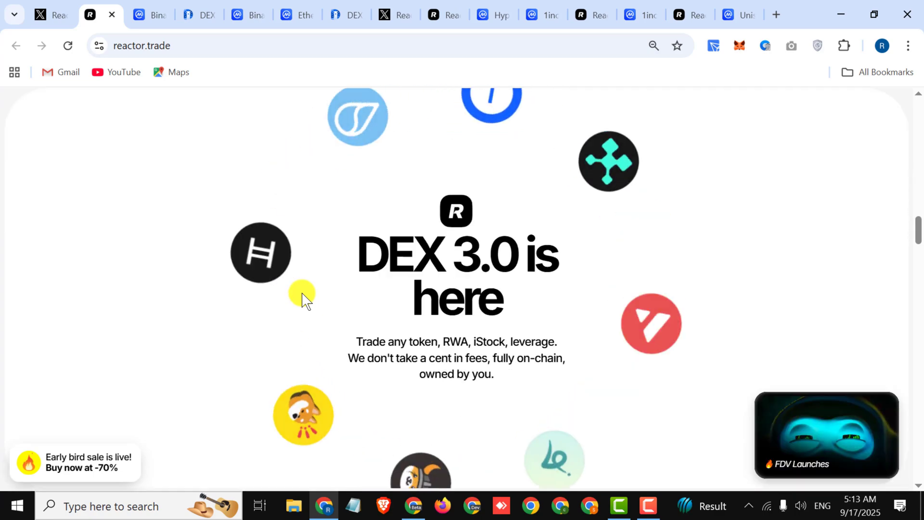
scroll(301, 292, "down", 3)
scroll(302, 292, "down", 3)
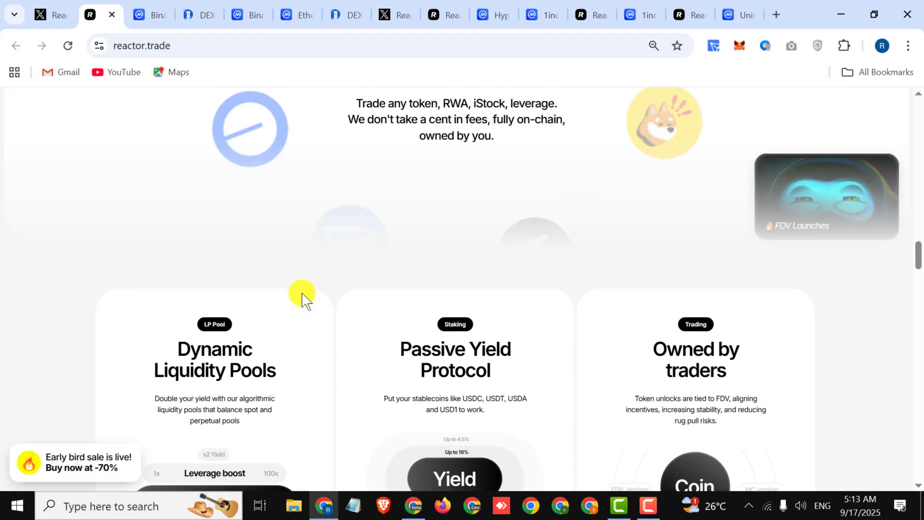
scroll(302, 292, "down", 2)
scroll(301, 293, "down", 4)
scroll(301, 292, "down", 3)
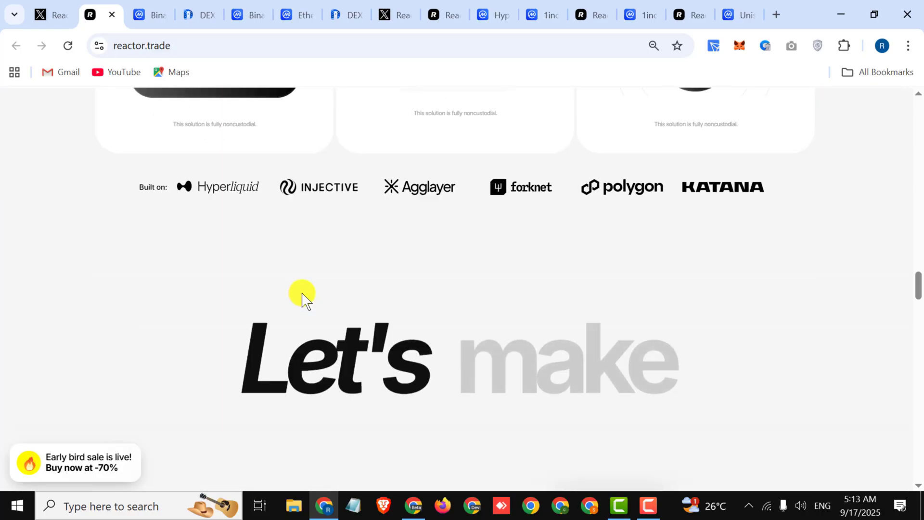
scroll(302, 295, "down", 3)
scroll(302, 294, "down", 3)
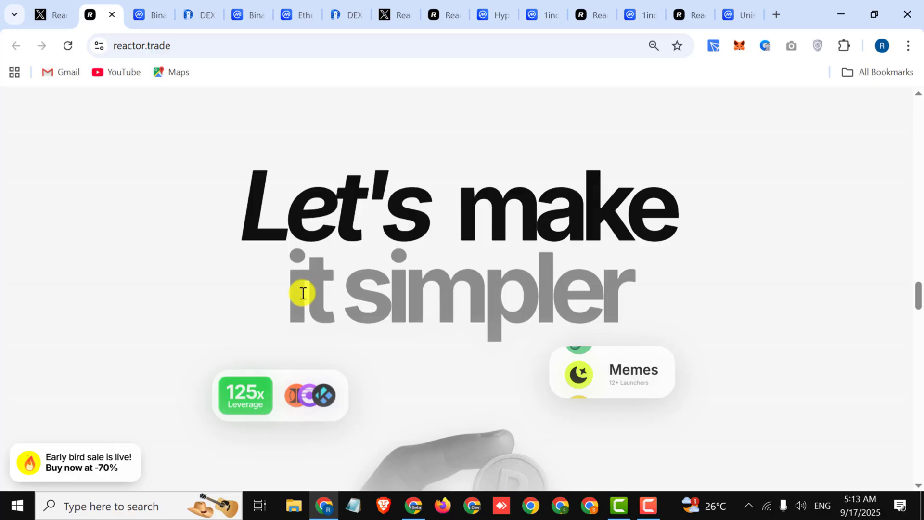
scroll(302, 293, "down", 1)
scroll(301, 293, "down", 4)
scroll(302, 292, "down", 3)
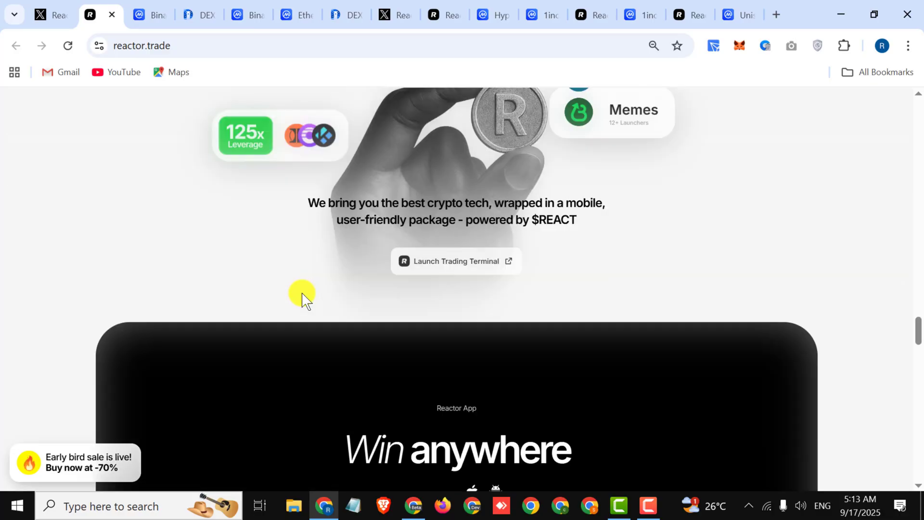
scroll(302, 295, "down", 3)
scroll(302, 294, "down", 3)
scroll(301, 295, "down", 1)
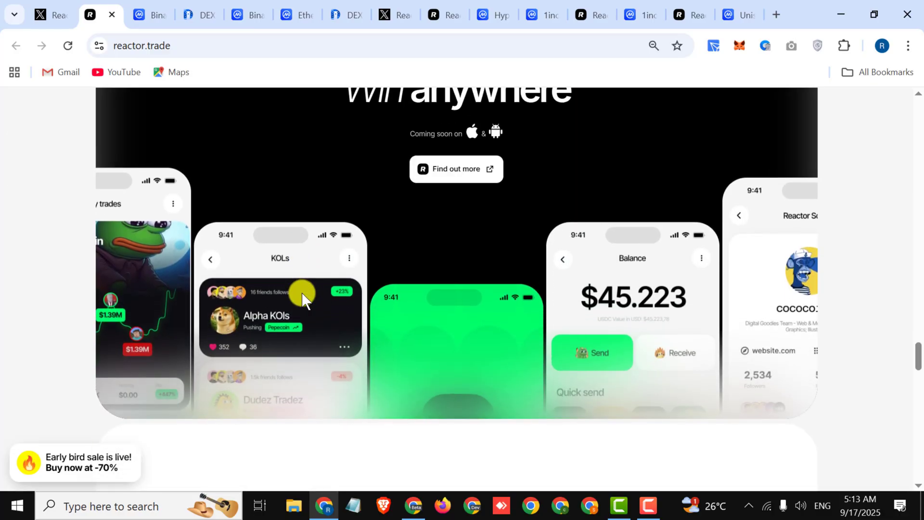
scroll(302, 294, "down", 4)
scroll(302, 295, "down", 4)
scroll(302, 295, "down", 2)
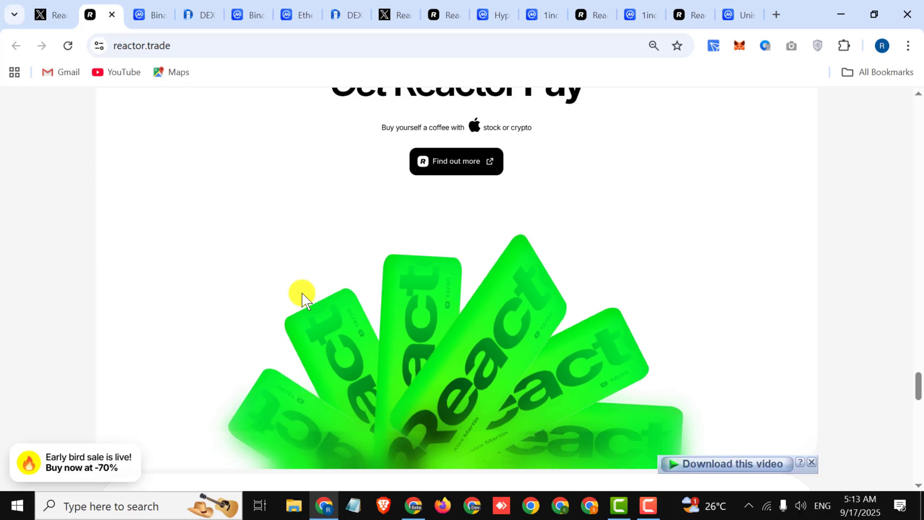
scroll(301, 295, "down", 4)
scroll(302, 295, "down", 3)
scroll(302, 294, "down", 2)
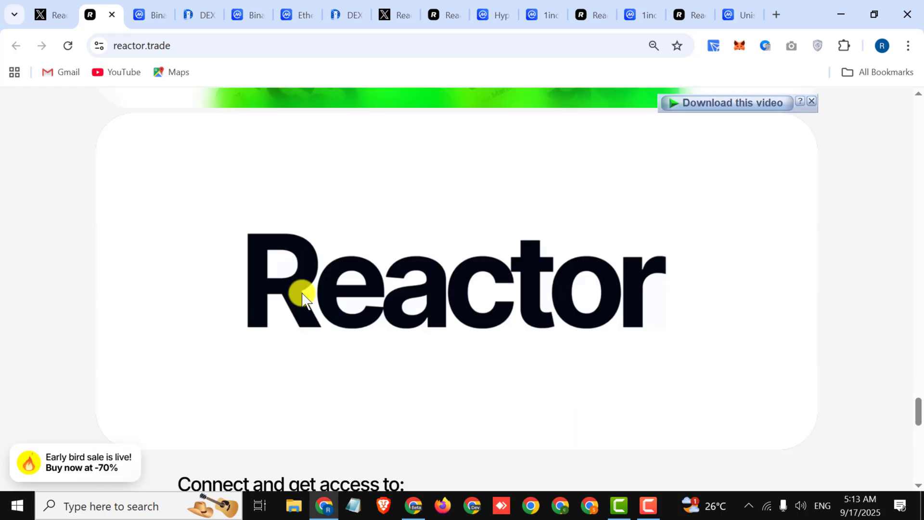
scroll(303, 294, "down", 5)
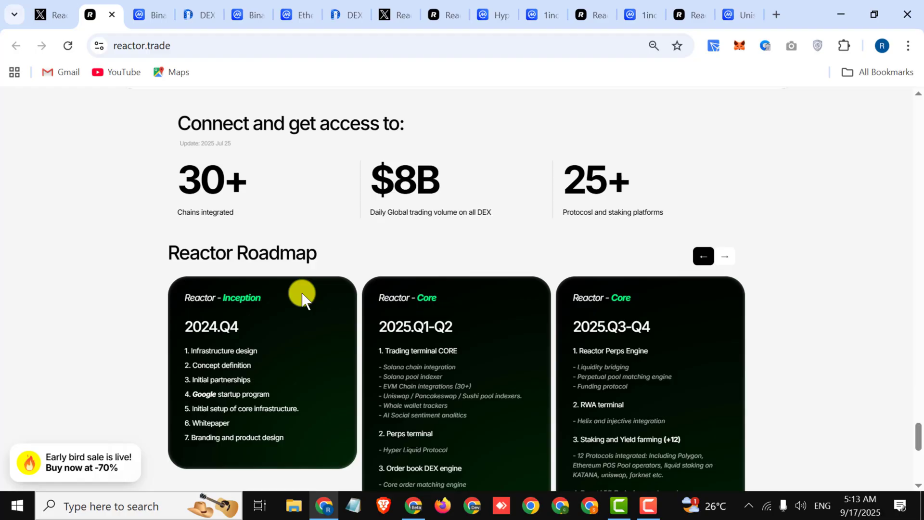
scroll(302, 295, "down", 3)
scroll(302, 294, "down", 2)
scroll(302, 294, "down", 3)
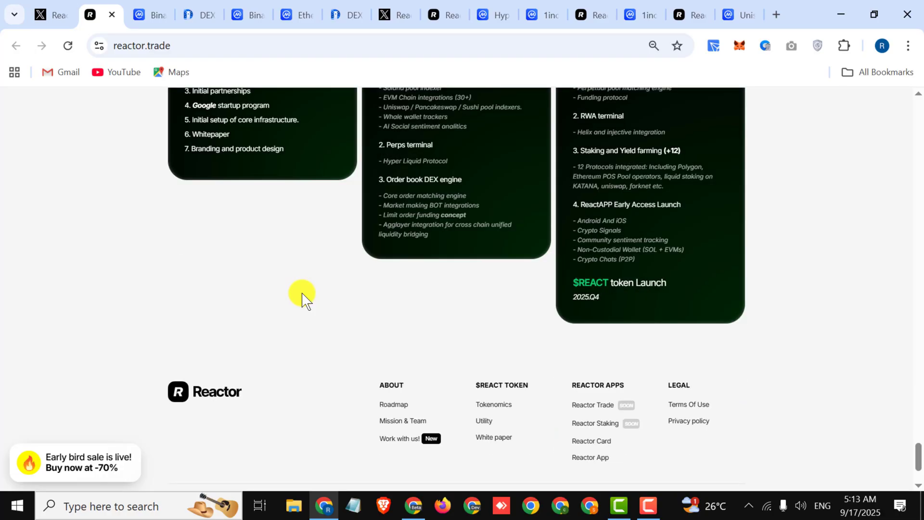
scroll(302, 294, "down", 2)
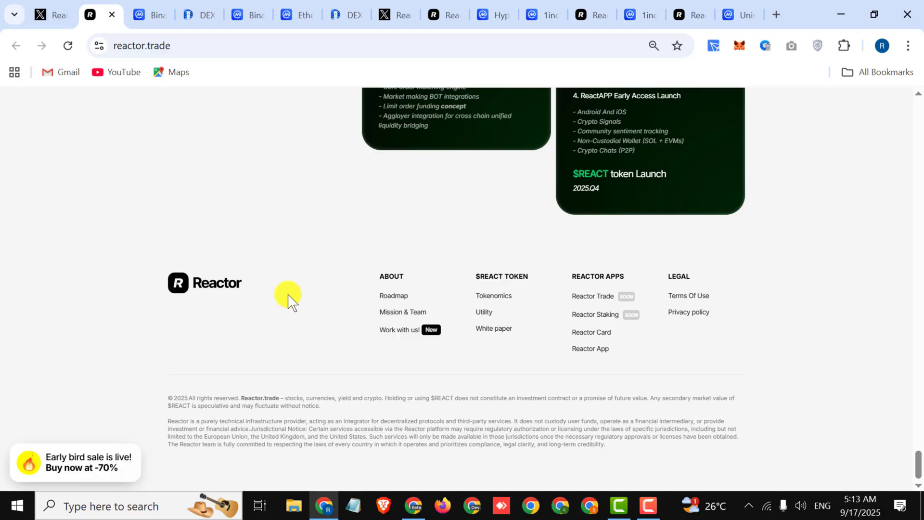
Step: Review Binance's $19.38B spot volume on CoinMarketCap, then move to DefiLlama's DEX dashboard
key("ctrl+Tab")
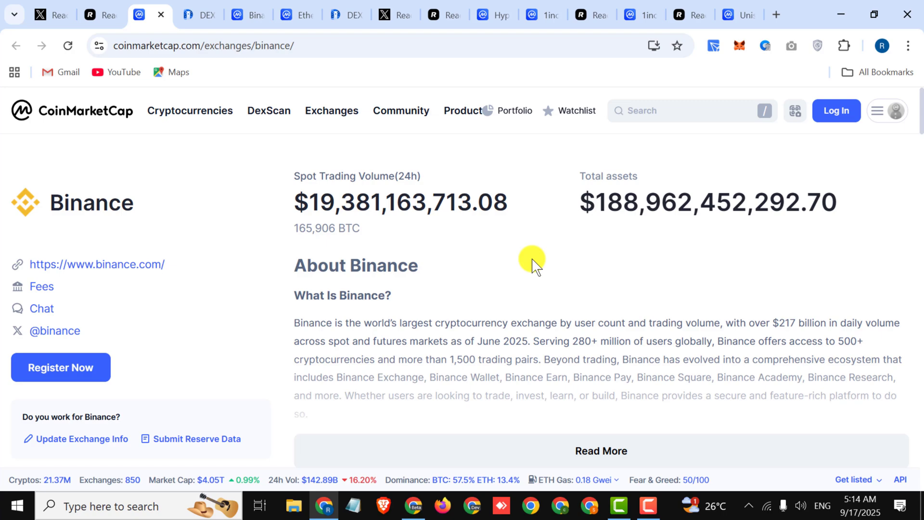
scroll(532, 262, "down", 2)
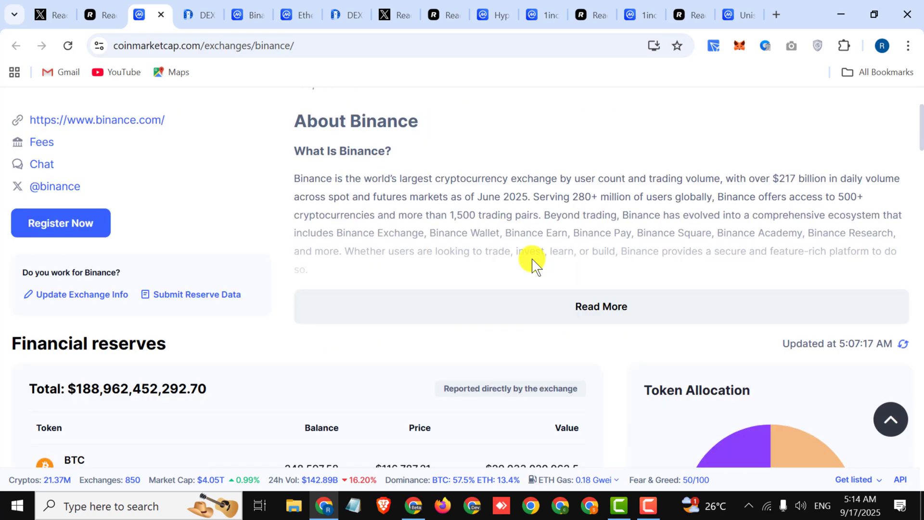
scroll(532, 262, "up", 2)
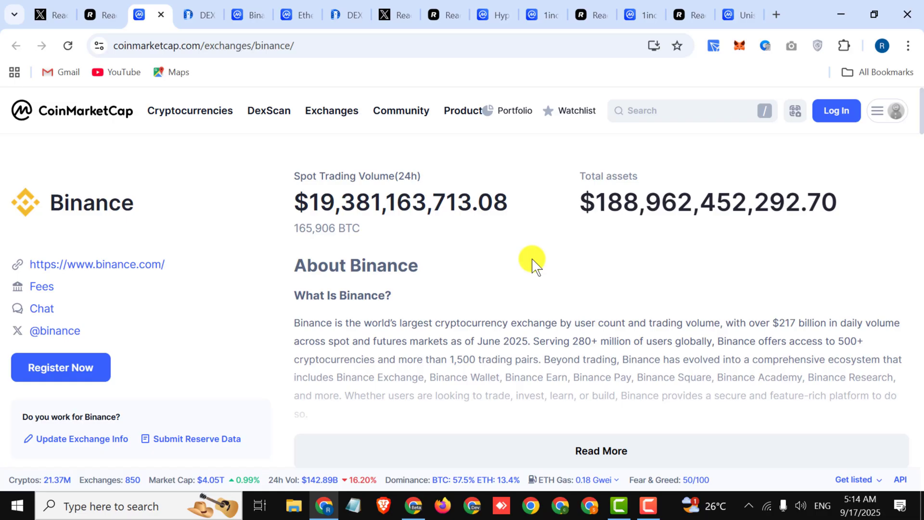
key("ctrl+Tab")
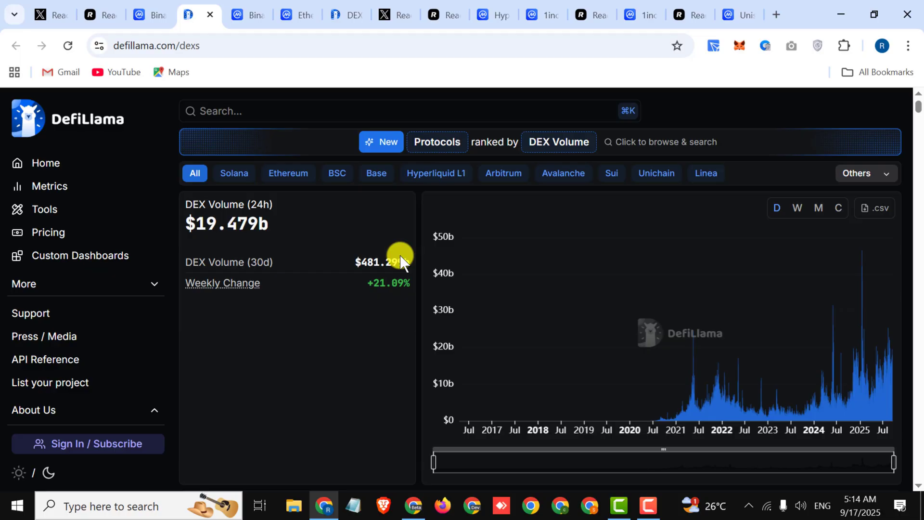
mouse_move(477, 289)
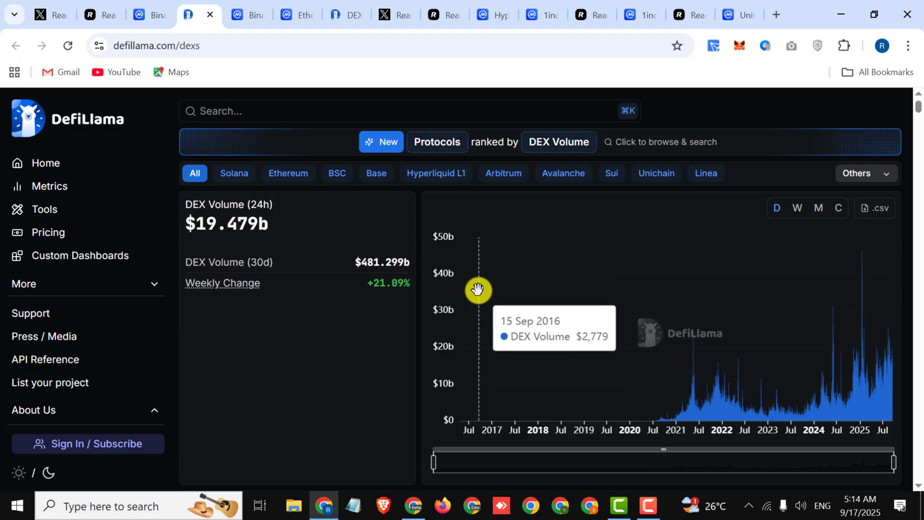
scroll(477, 290, "up", 1)
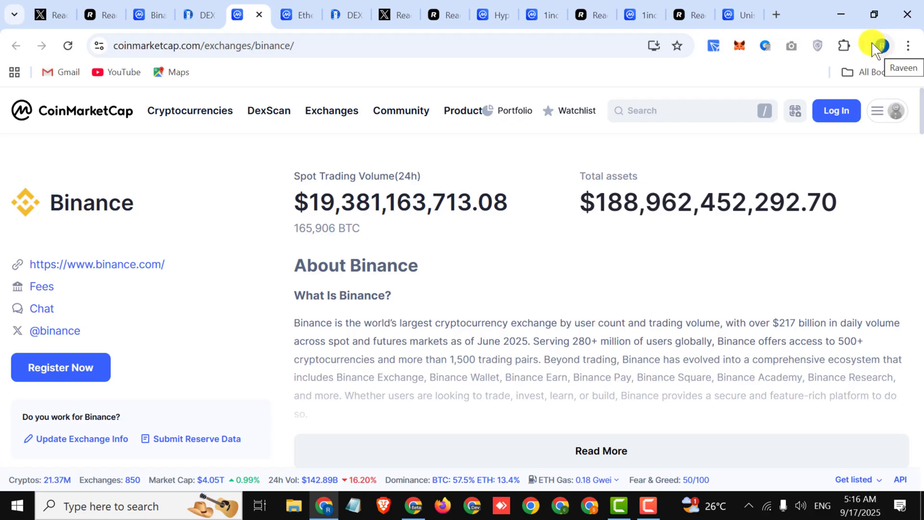
Step: Check Ethereum's price page (~$4,504) and DefiLlama's Uniswap-led DEX list, then reopen Reactor's X post
left_click(297, 14)
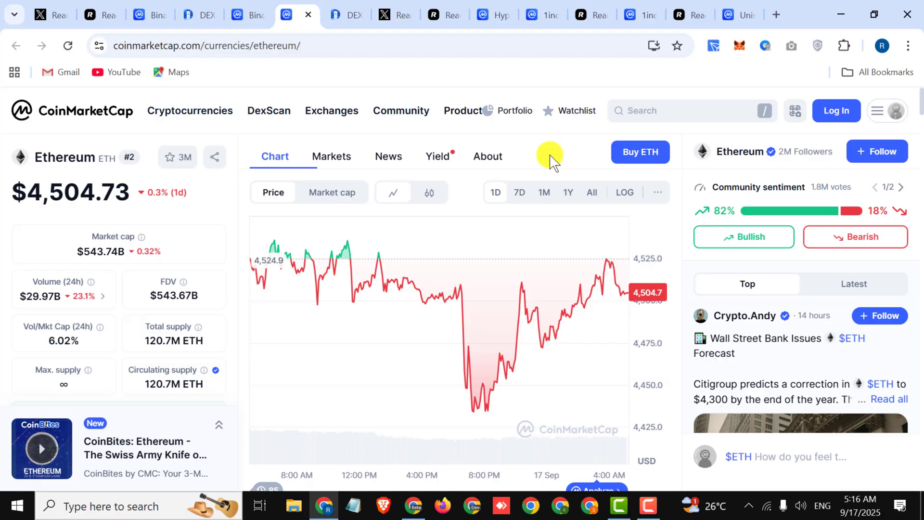
scroll(550, 159, "down", 2)
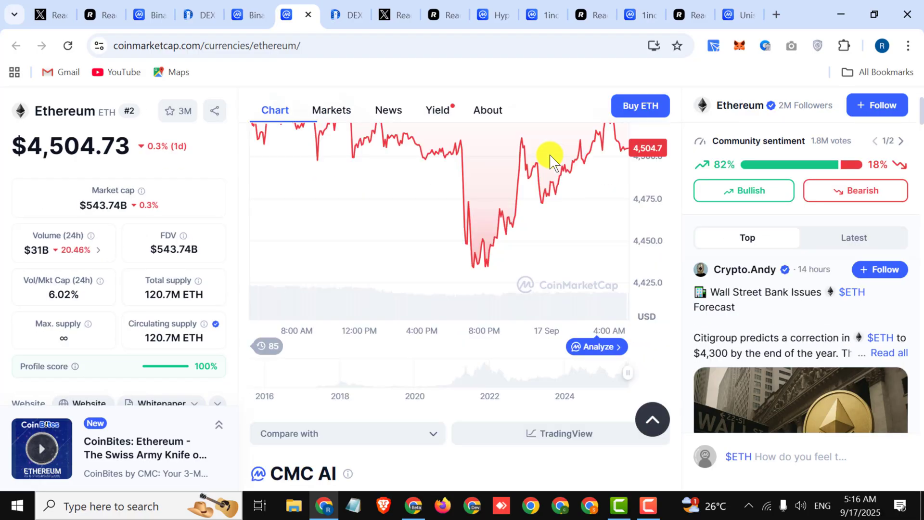
scroll(551, 159, "up", 2)
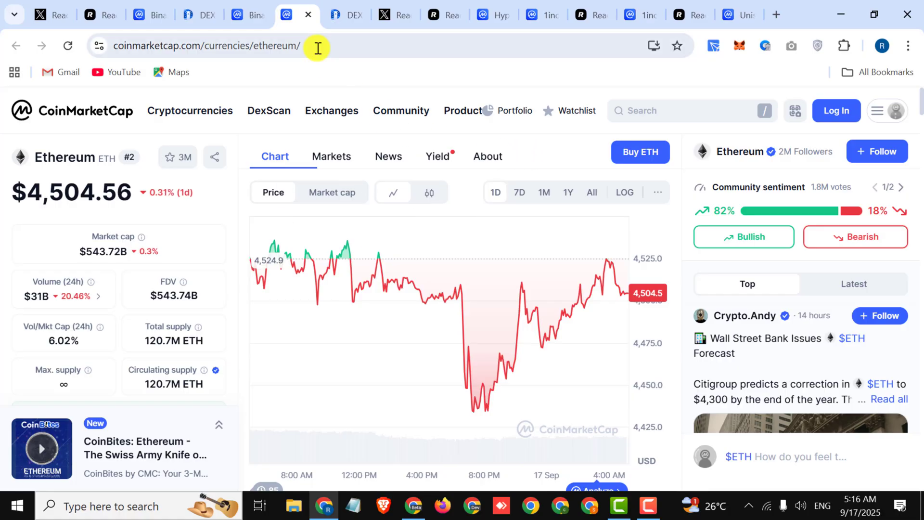
left_click(335, 15)
scroll(512, 206, "down", 1)
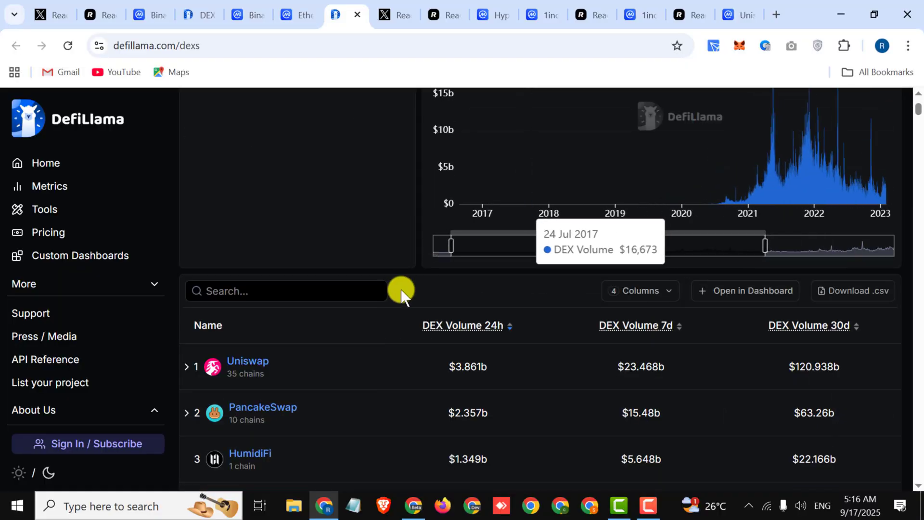
scroll(374, 275, "up", 2)
key("ctrl+Tab")
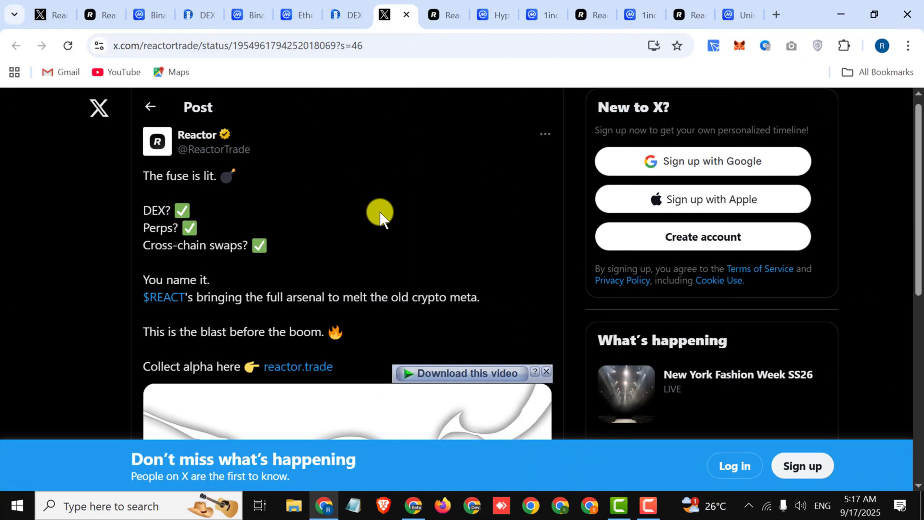
scroll(379, 214, "down", 2)
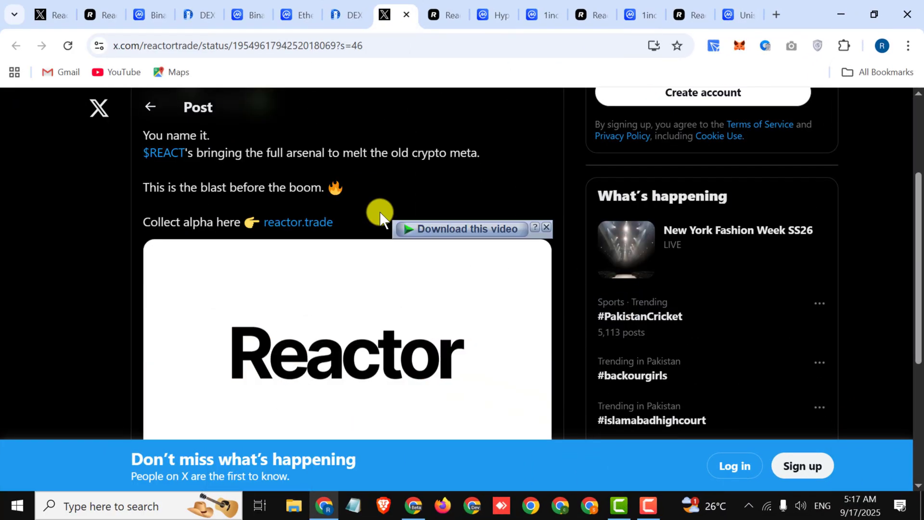
scroll(380, 214, "down", 2)
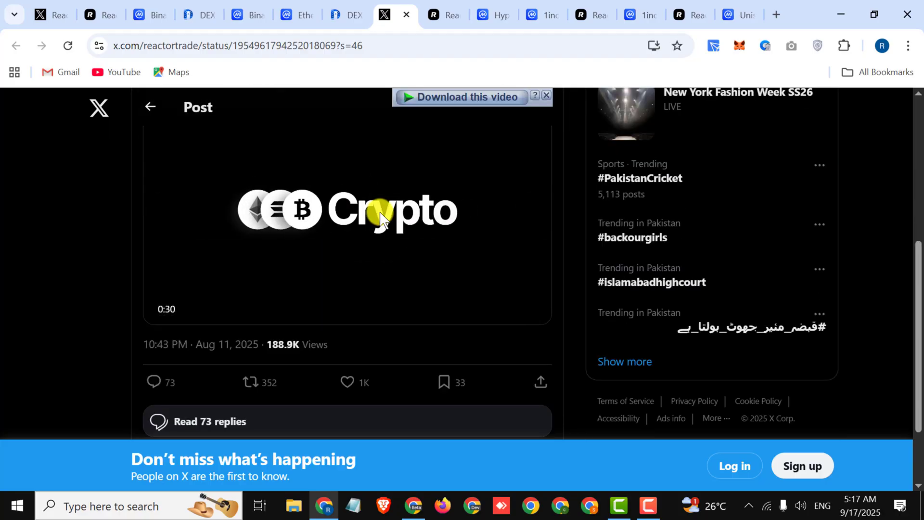
scroll(380, 215, "down", 2)
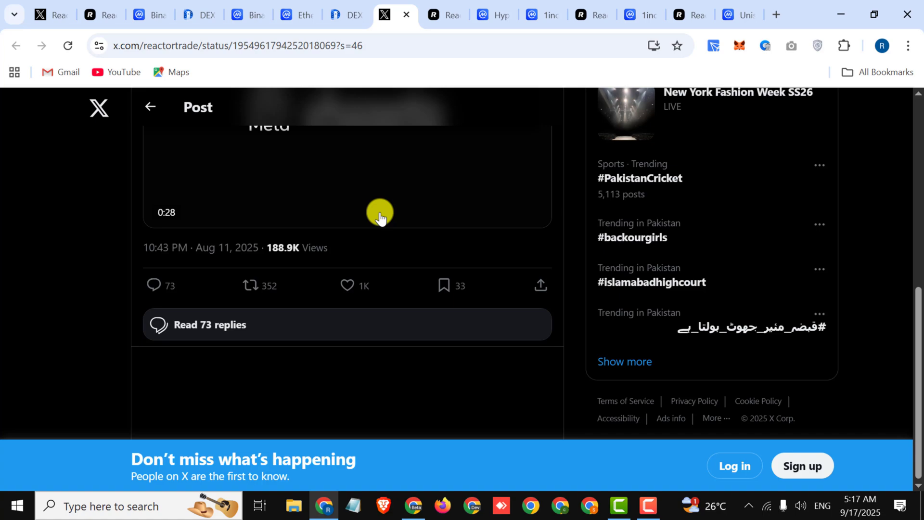
scroll(380, 215, "up", 3)
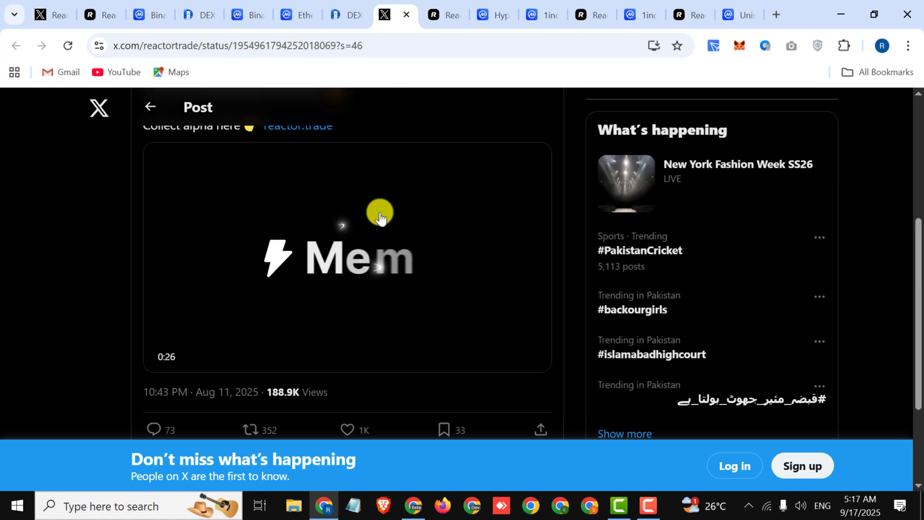
scroll(380, 214, "up", 3)
scroll(381, 214, "up", 1)
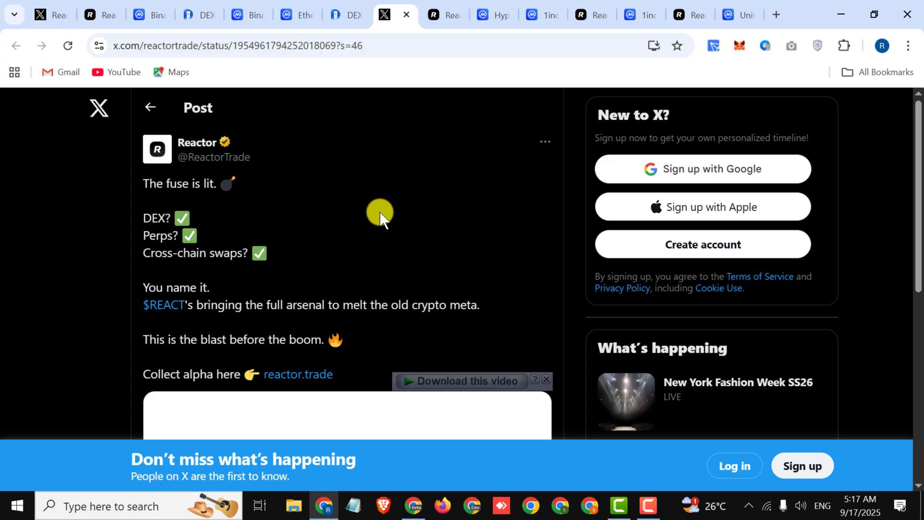
key("ctrl+Tab")
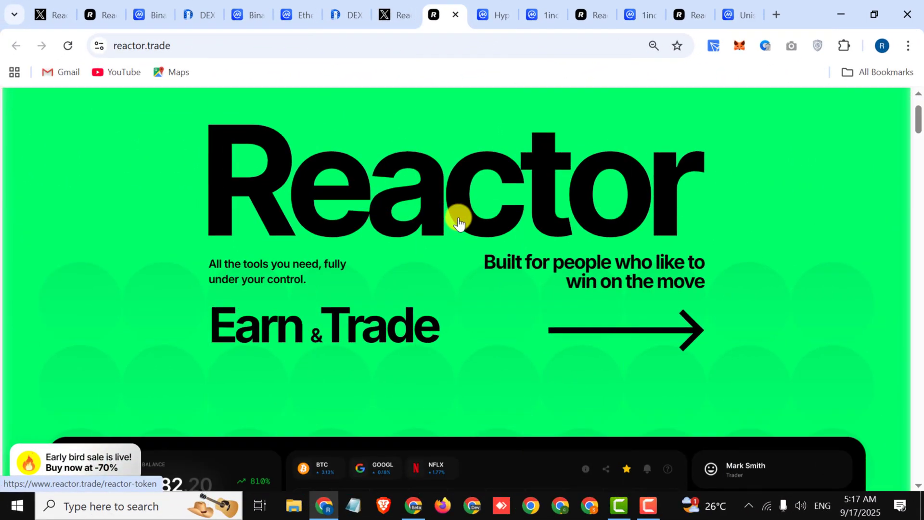
scroll(458, 220, "down", 2)
scroll(458, 220, "down", 1)
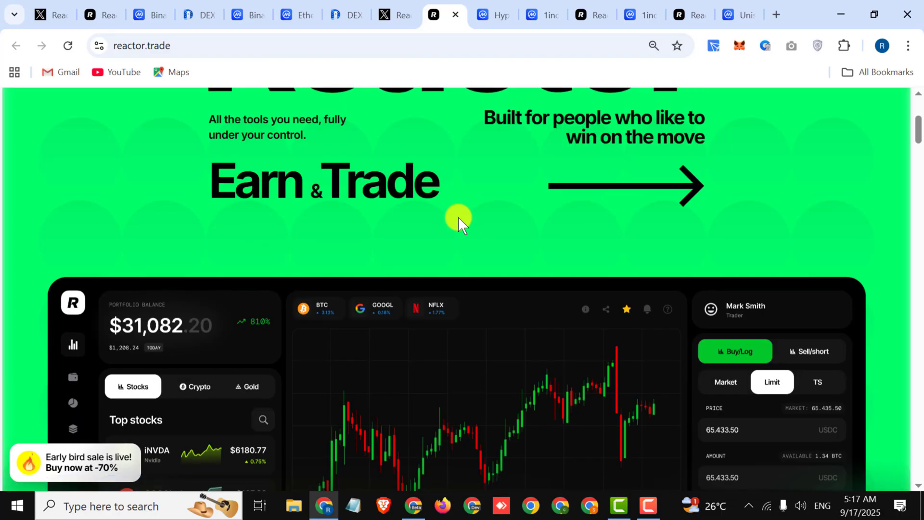
scroll(458, 220, "down", 2)
scroll(458, 221, "down", 2)
scroll(459, 220, "down", 2)
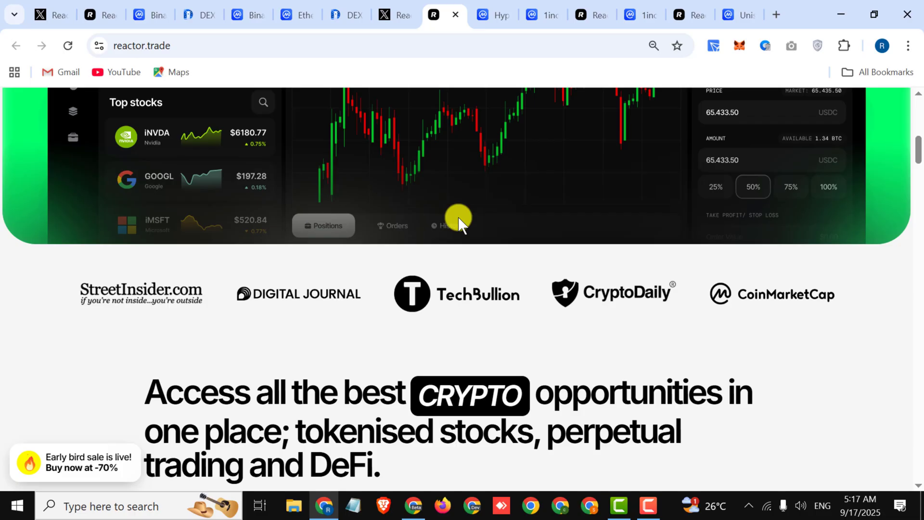
scroll(458, 217, "down", 2)
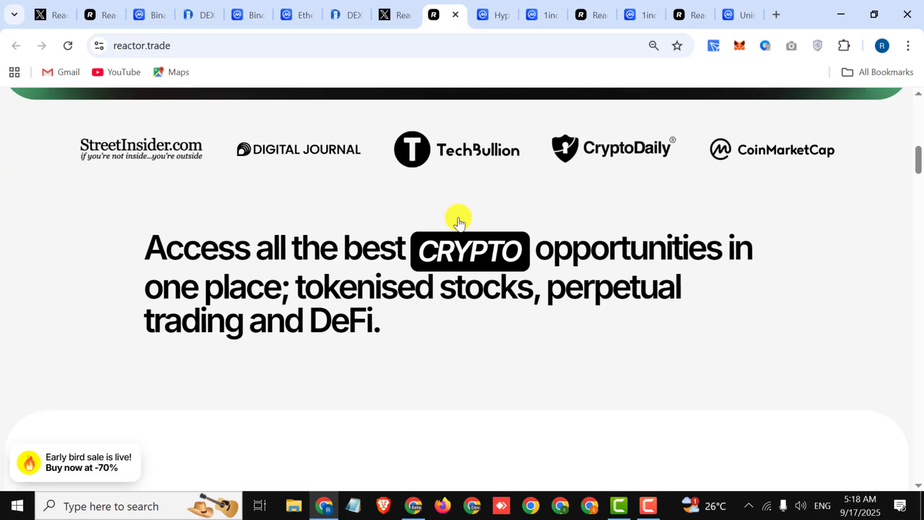
scroll(458, 220, "down", 2)
scroll(459, 221, "down", 2)
scroll(458, 220, "down", 3)
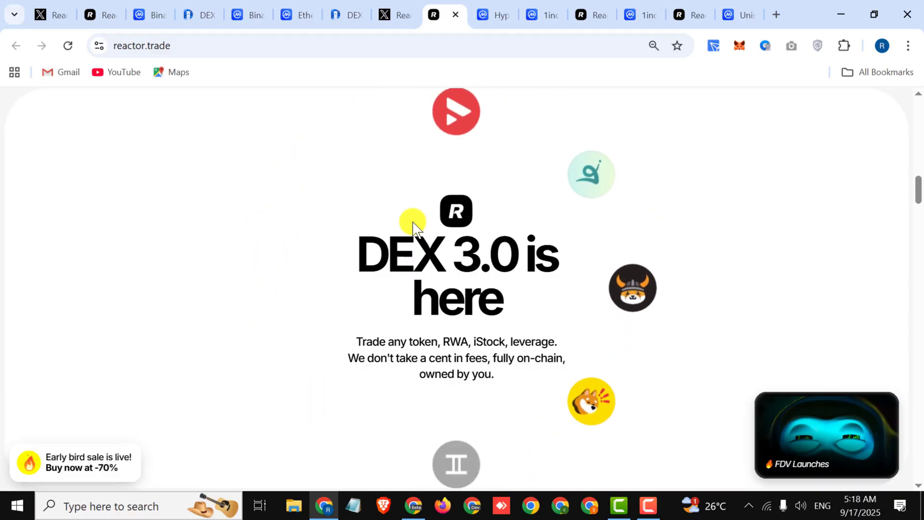
scroll(414, 224, "up", 5)
scroll(412, 221, "up", 5)
scroll(412, 221, "up", 5)
scroll(411, 221, "up", 3)
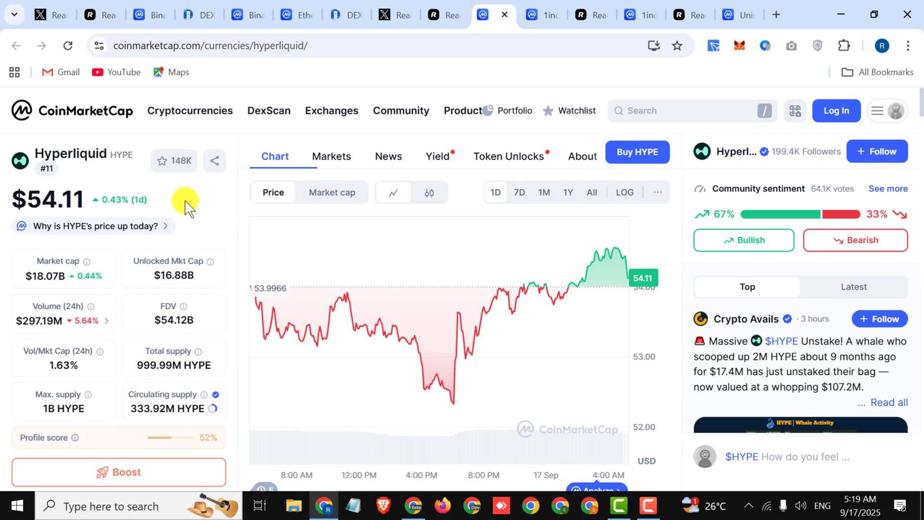
Step: Move from Hyperliquid to CoinMarketCap's 1inch page showing $0.2582 and $360.76M market cap
key("ctrl+Tab")
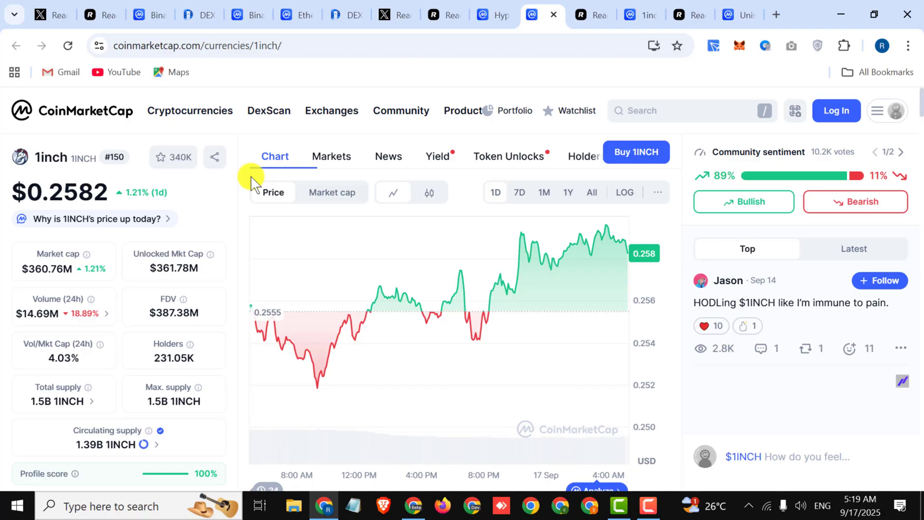
mouse_move(389, 355)
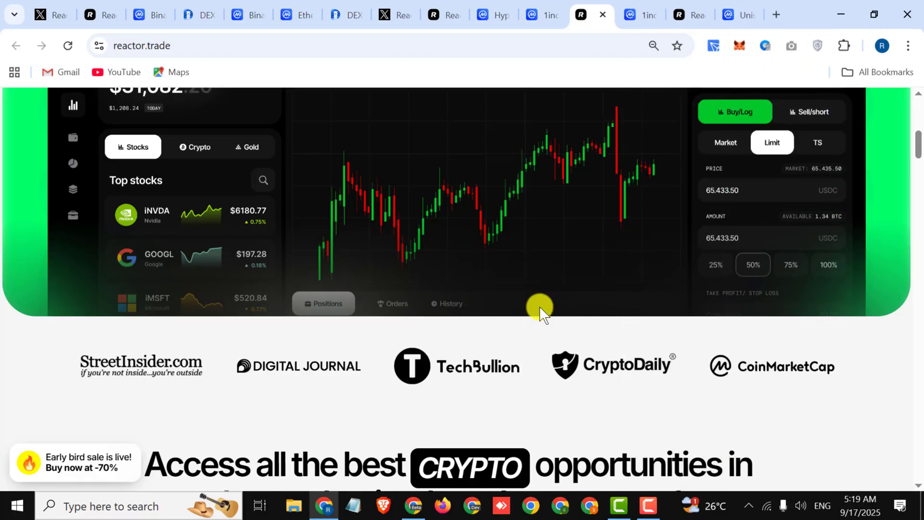
scroll(539, 305, "down", 5)
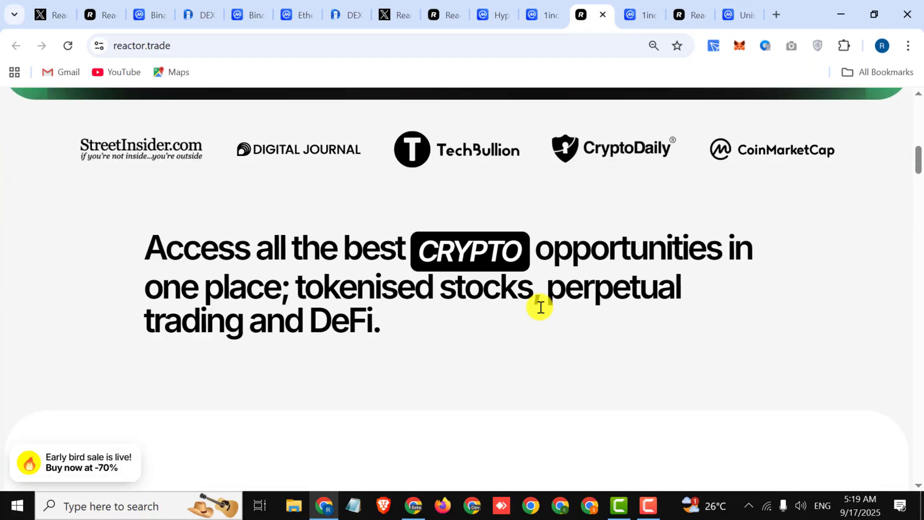
scroll(539, 306, "down", 5)
scroll(539, 306, "down", 3)
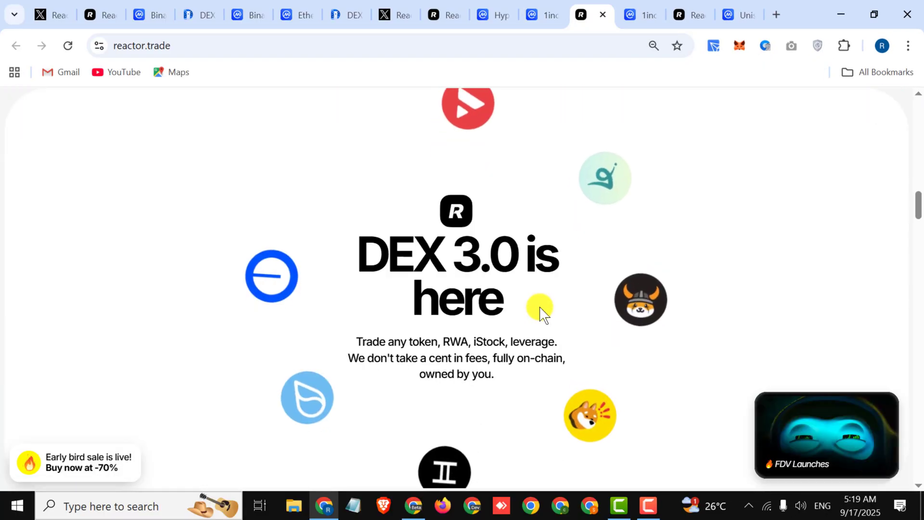
scroll(541, 309, "down", 3)
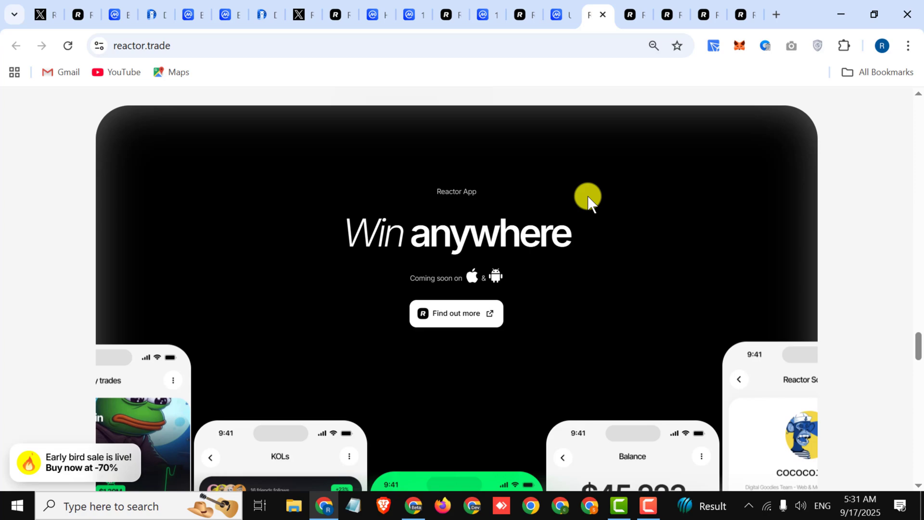
scroll(587, 199, "down", 3)
scroll(588, 199, "down", 3)
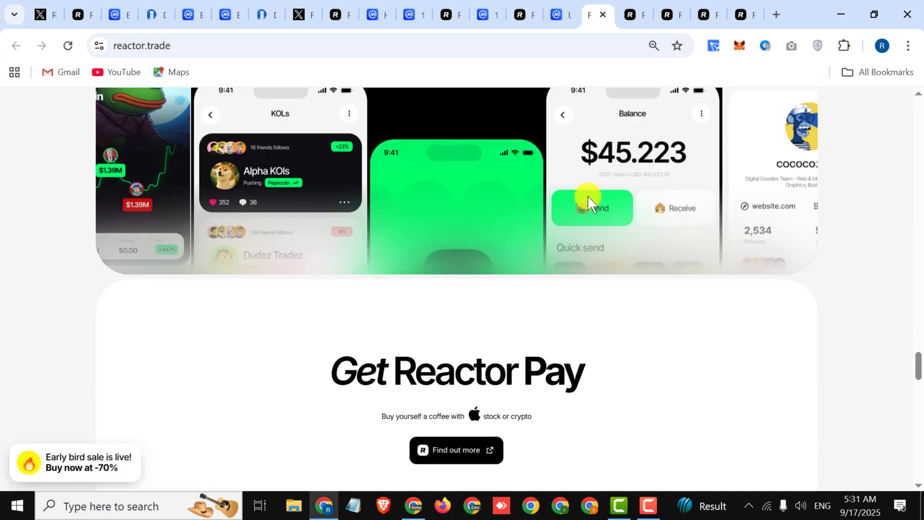
scroll(588, 200, "down", 2)
scroll(587, 199, "down", 1)
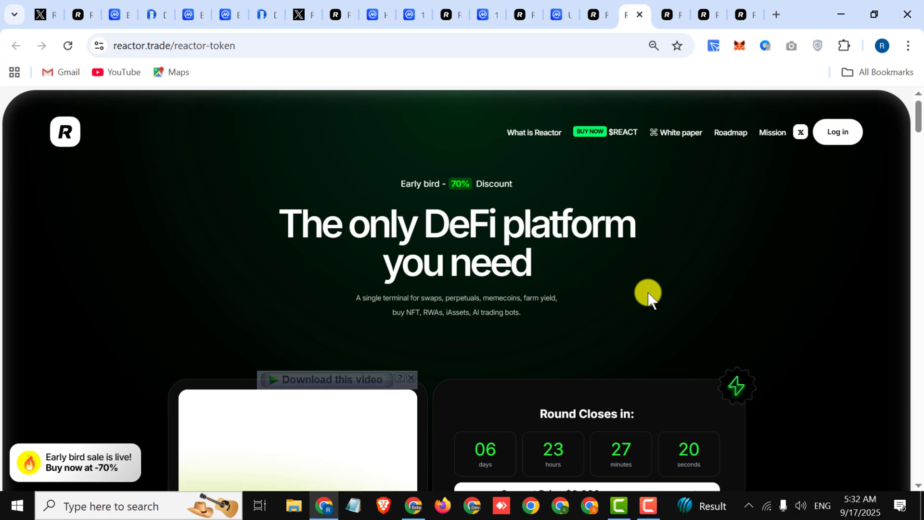
scroll(647, 293, "down", 2)
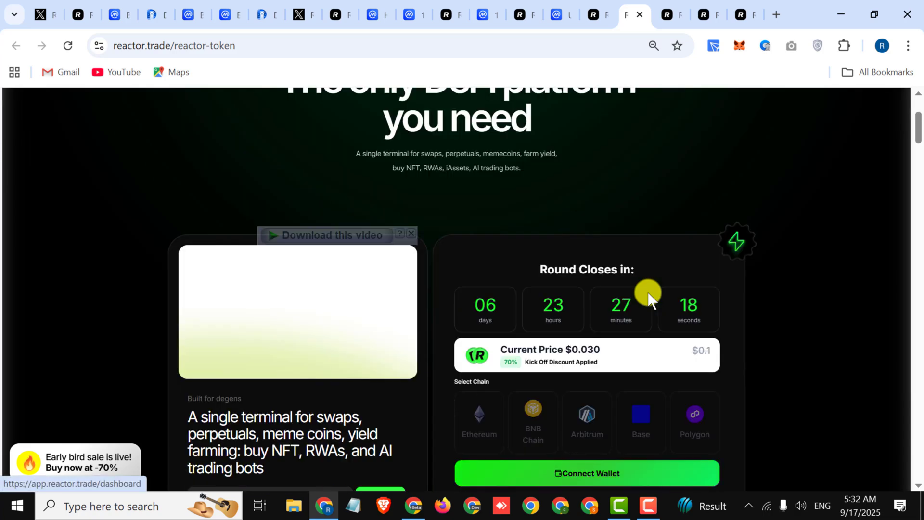
scroll(647, 292, "down", 1)
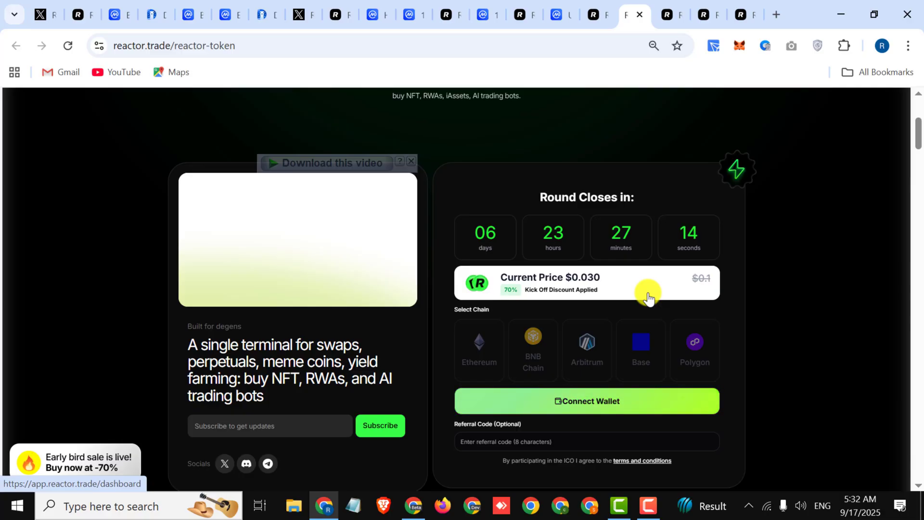
scroll(648, 296, "down", 1)
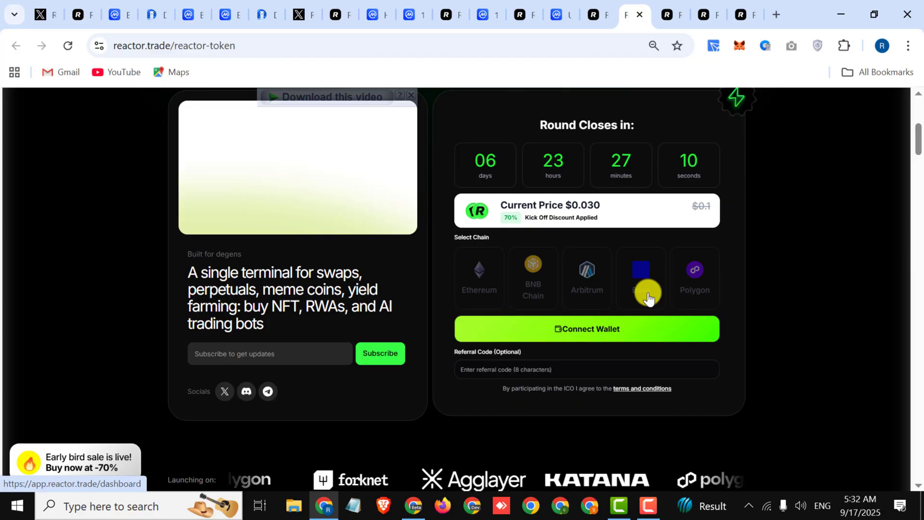
scroll(647, 296, "down", 1)
scroll(647, 297, "down", 2)
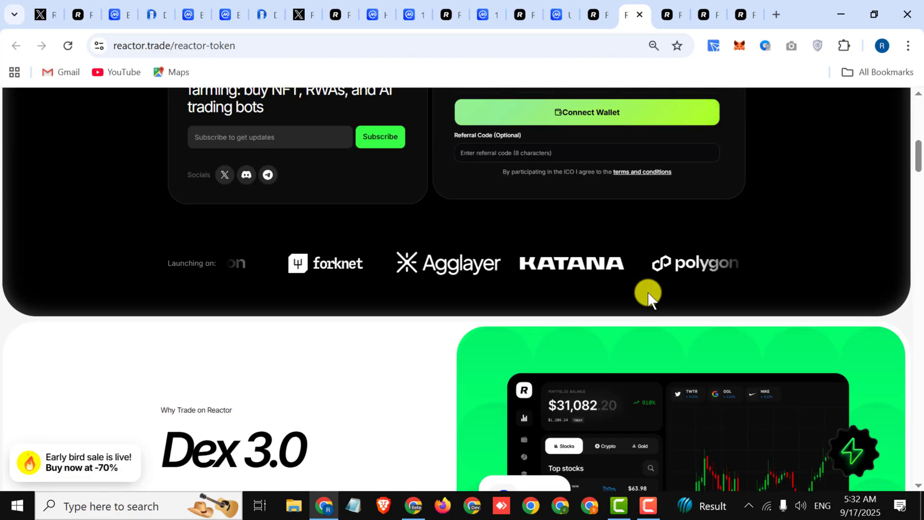
scroll(648, 296, "up", 5)
scroll(647, 295, "up", 2)
scroll(648, 296, "up", 1)
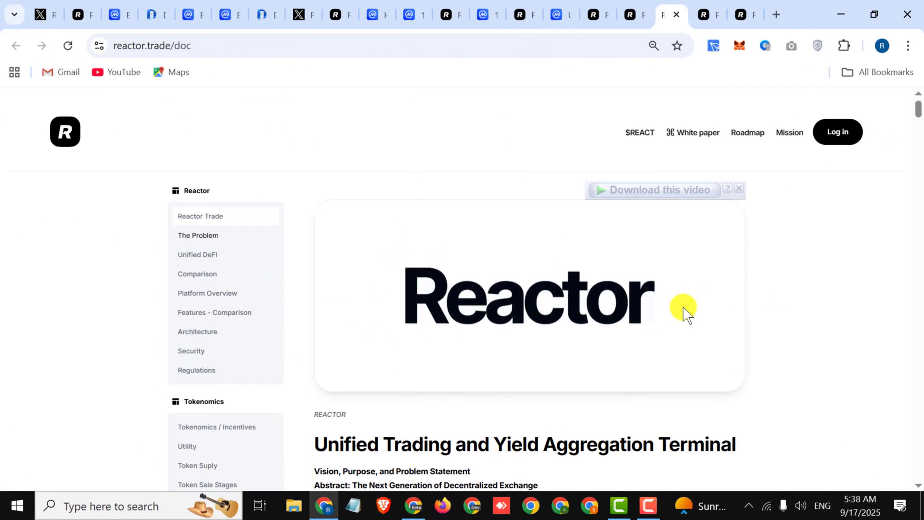
scroll(682, 311, "down", 2)
scroll(683, 310, "down", 1)
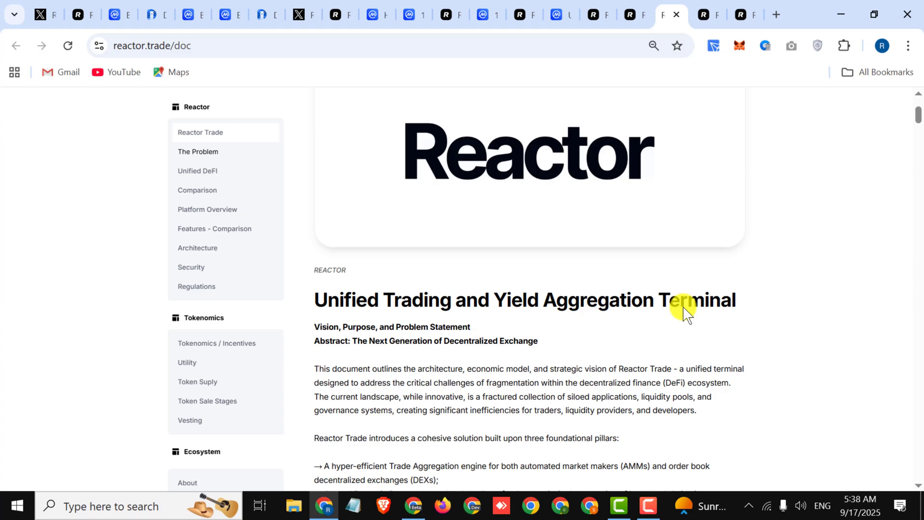
scroll(682, 311, "down", 4)
scroll(683, 307, "down", 2)
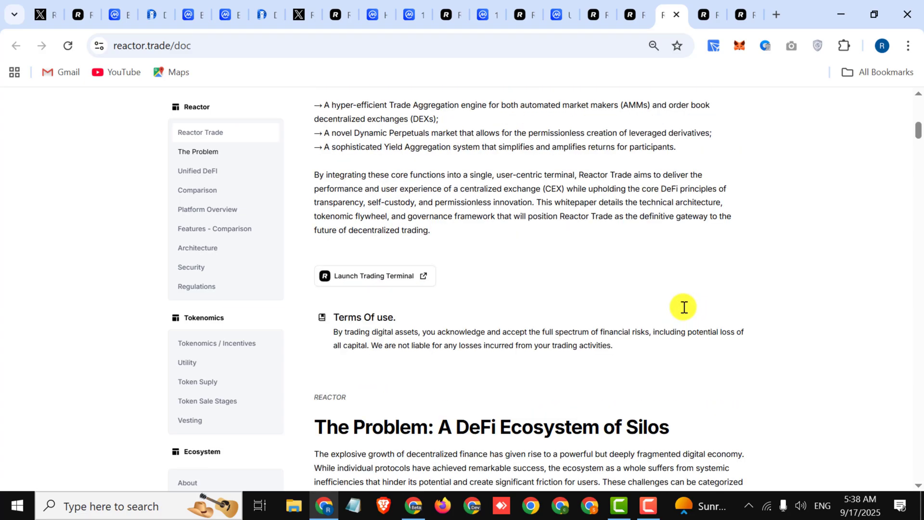
scroll(684, 308, "down", 4)
scroll(684, 308, "down", 3)
scroll(658, 337, "down", 3)
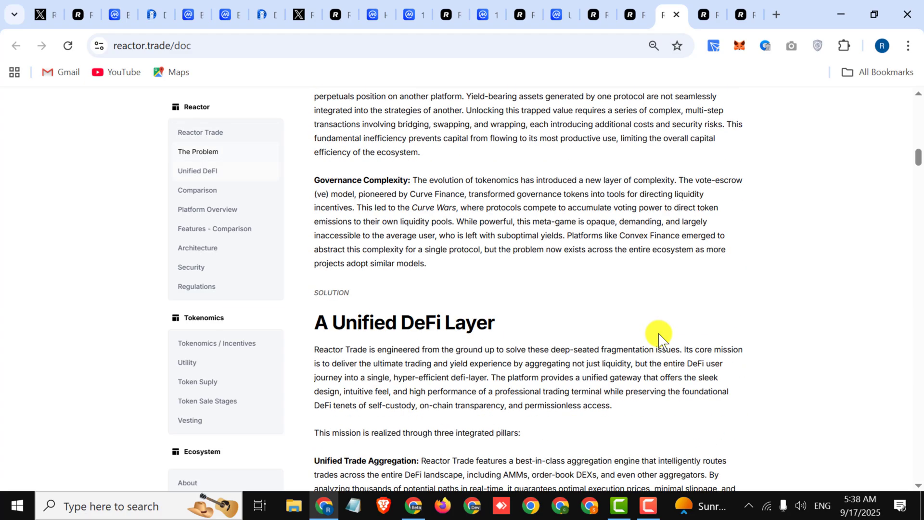
scroll(659, 336, "down", 3)
scroll(658, 336, "down", 3)
scroll(658, 337, "down", 3)
scroll(659, 336, "down", 2)
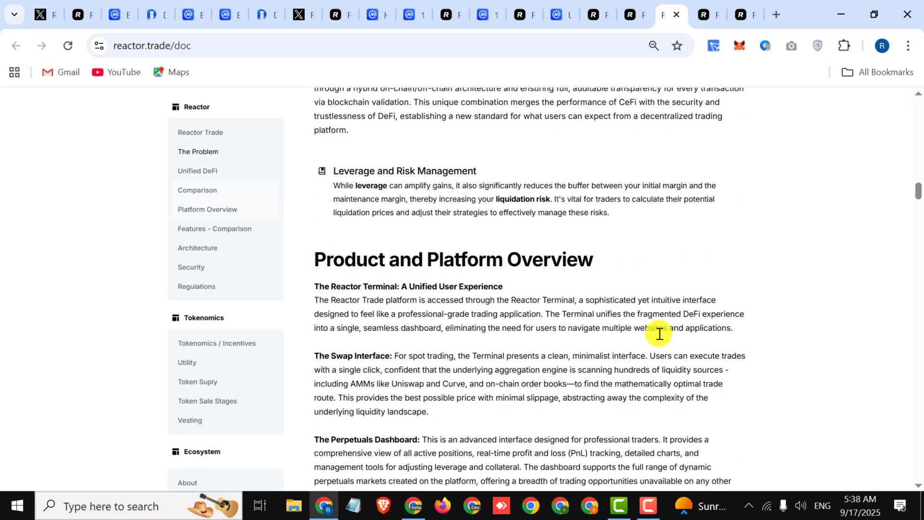
scroll(659, 332, "down", 2)
scroll(660, 333, "down", 2)
scroll(659, 337, "down", 3)
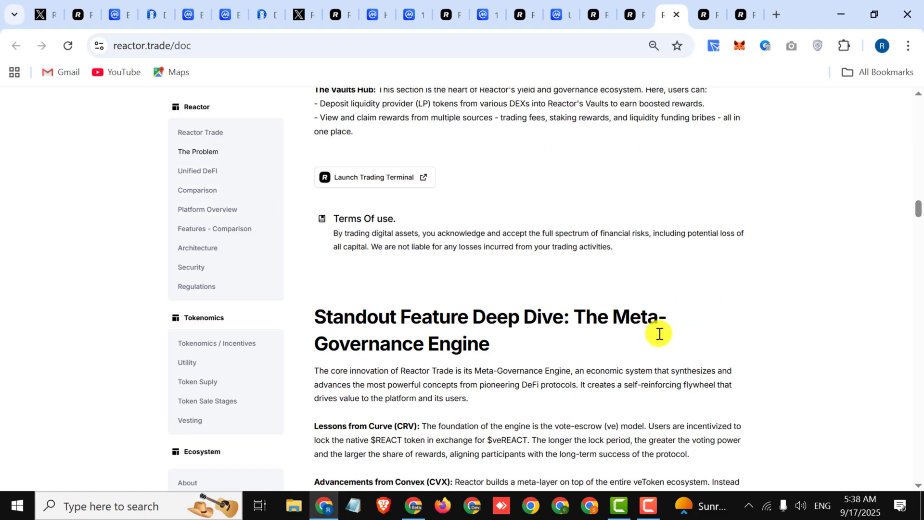
scroll(659, 337, "down", 3)
scroll(659, 337, "down", 4)
scroll(659, 336, "down", 2)
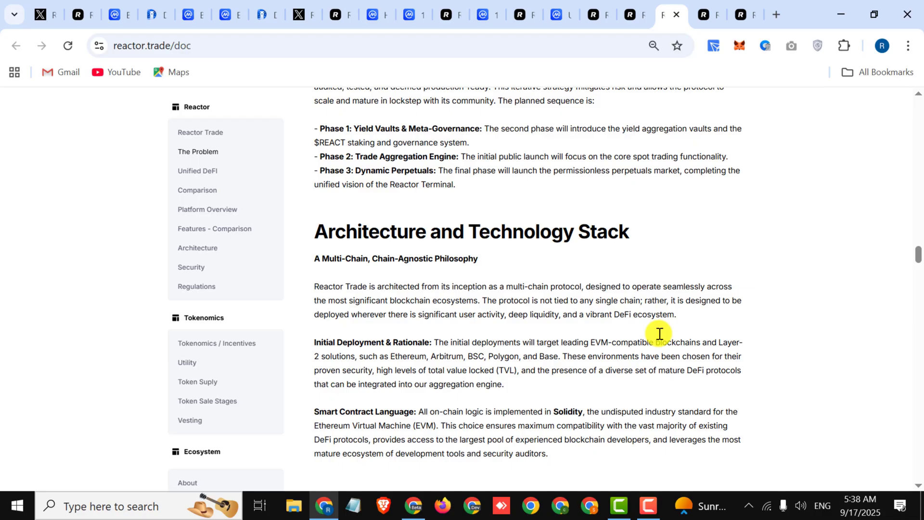
scroll(659, 334, "down", 5)
scroll(659, 334, "down", 5)
scroll(658, 334, "down", 5)
scroll(660, 333, "down", 5)
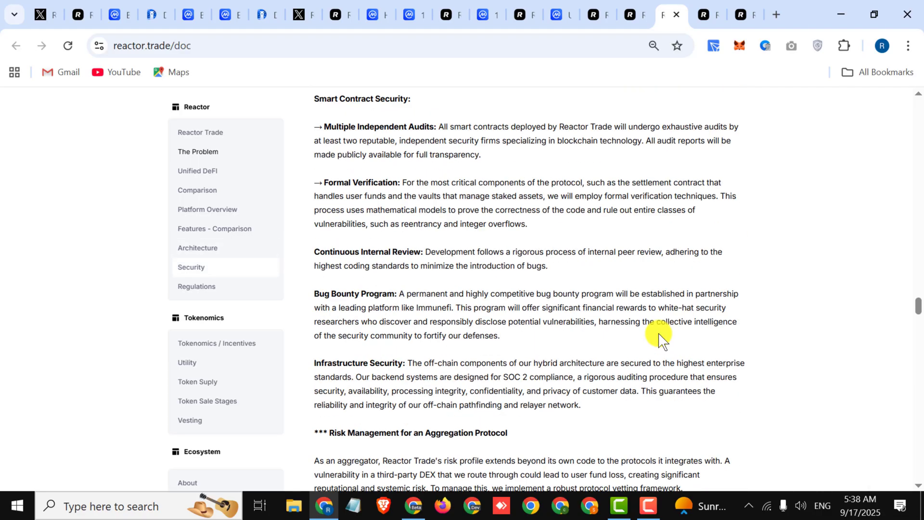
scroll(659, 336, "down", 5)
scroll(659, 336, "down", 5)
scroll(660, 337, "down", 5)
scroll(659, 337, "down", 5)
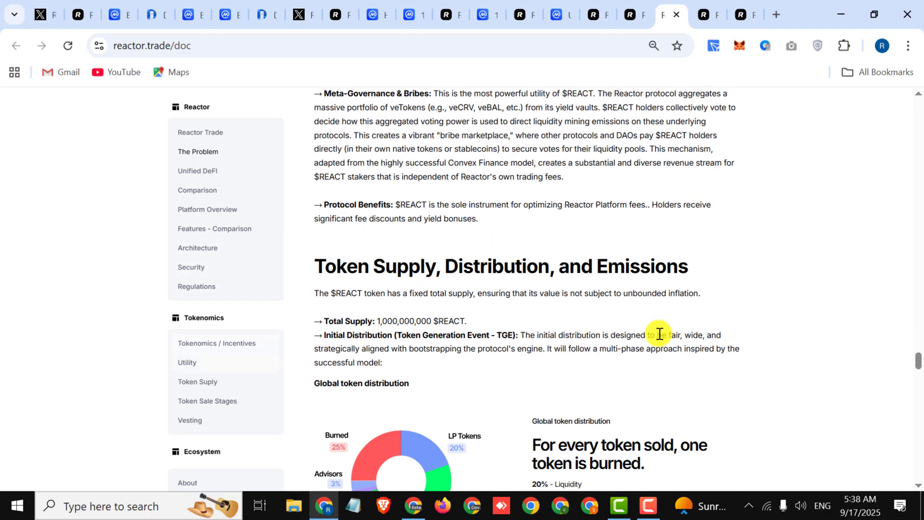
scroll(659, 334, "down", 3)
scroll(660, 333, "down", 3)
scroll(659, 334, "up", 1)
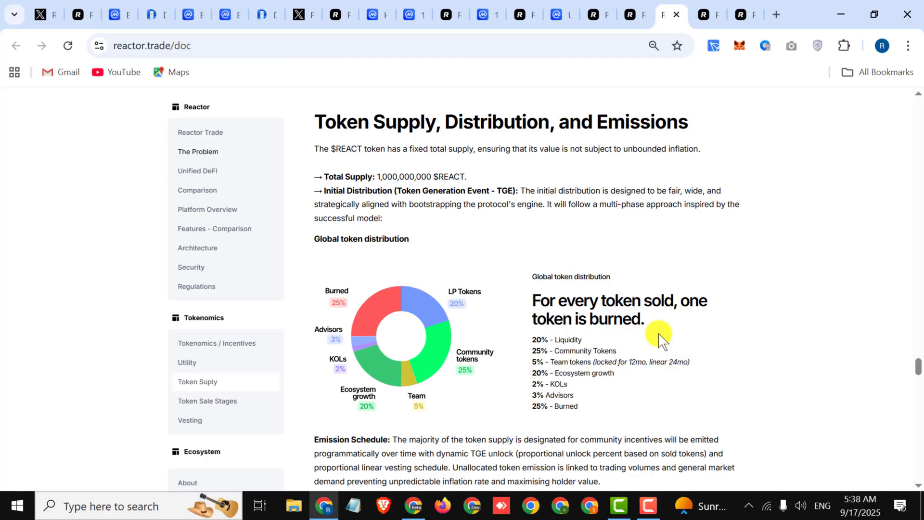
scroll(659, 336, "down", 2)
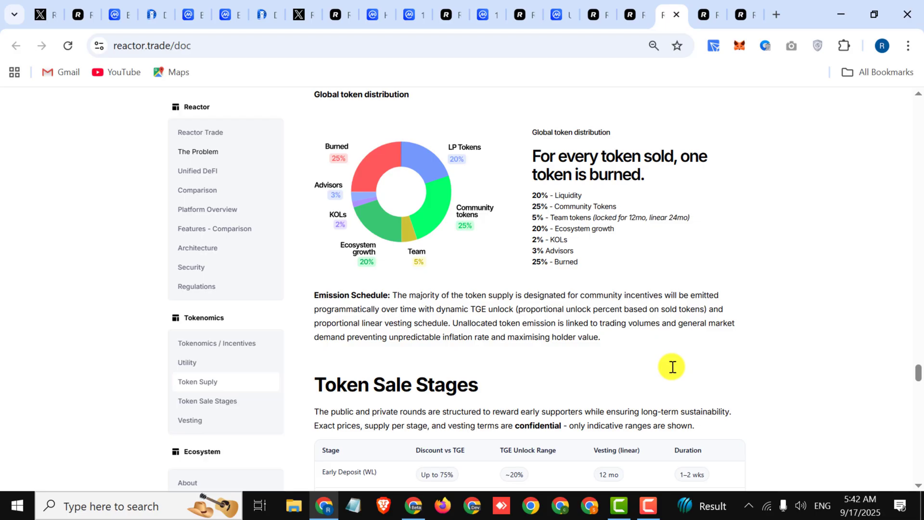
scroll(672, 366, "down", 5)
scroll(672, 366, "down", 3)
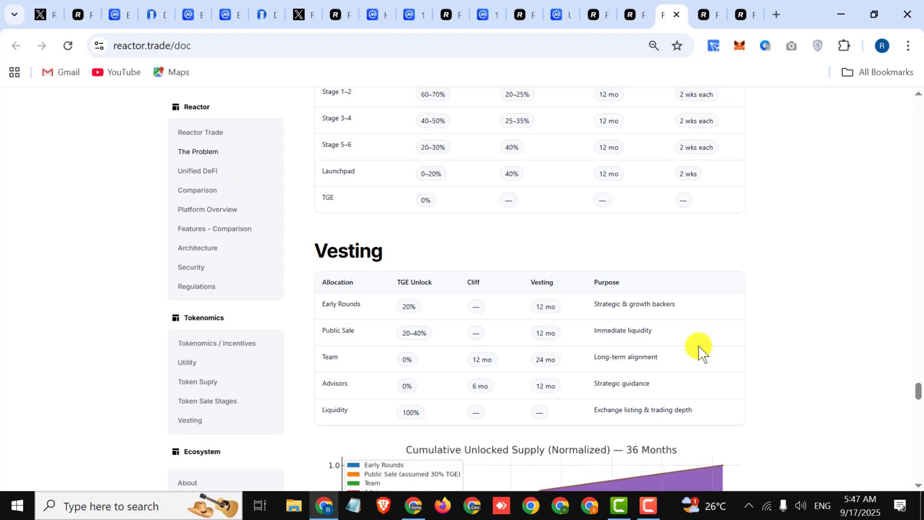
scroll(697, 349, "down", 2)
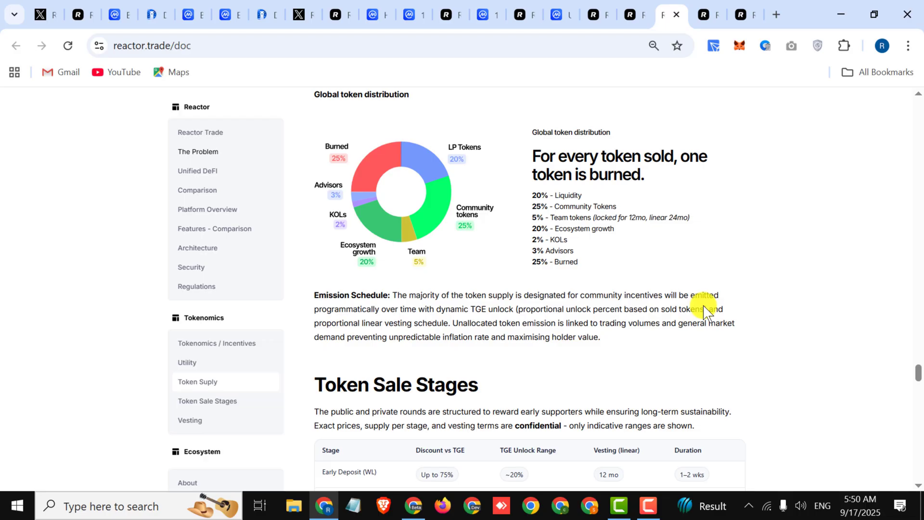
scroll(704, 309, "down", 3)
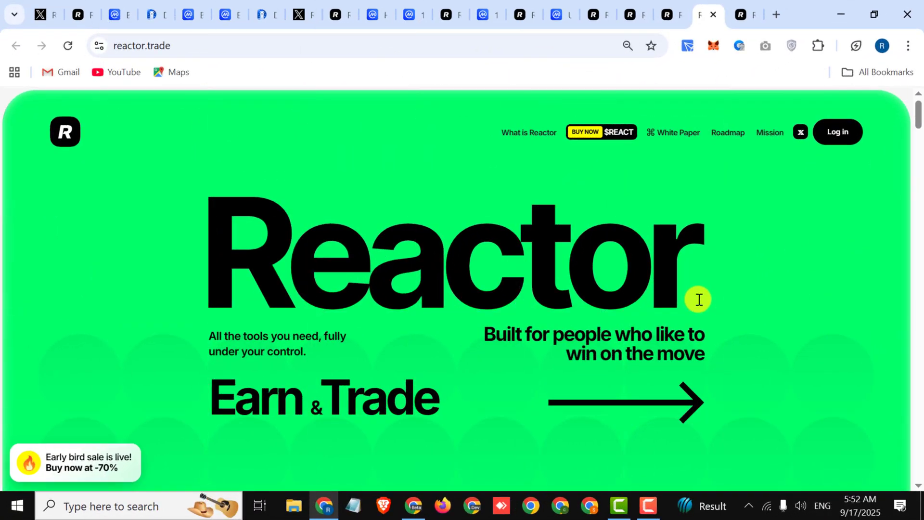
scroll(698, 298, "down", 3)
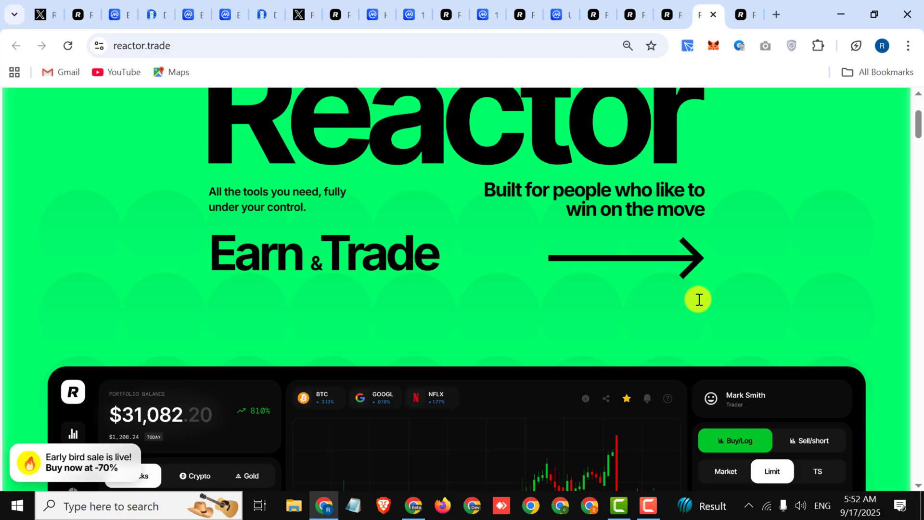
scroll(699, 298, "down", 3)
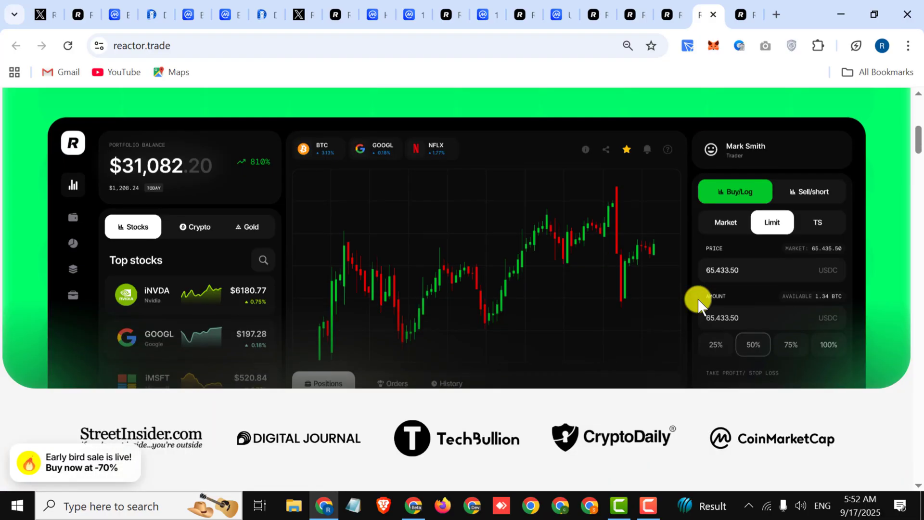
scroll(699, 298, "down", 3)
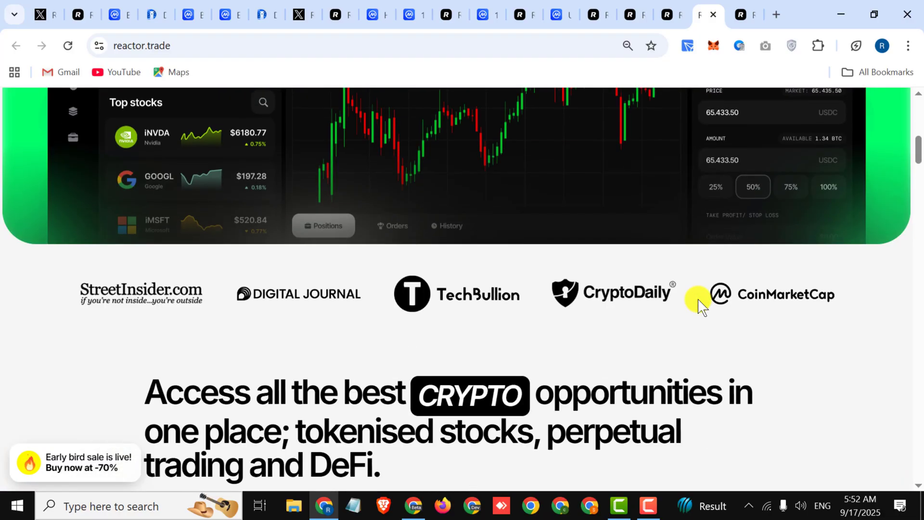
scroll(698, 298, "down", 3)
scroll(699, 298, "down", 3)
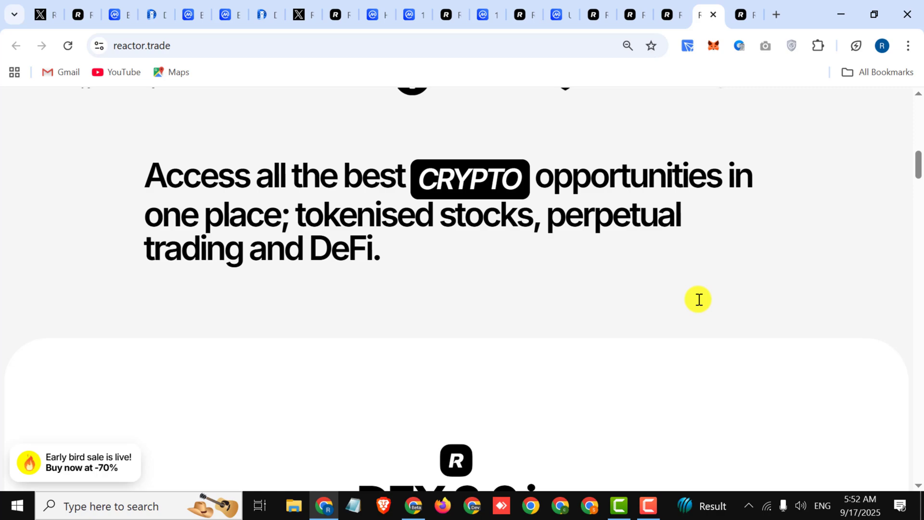
scroll(698, 298, "down", 4)
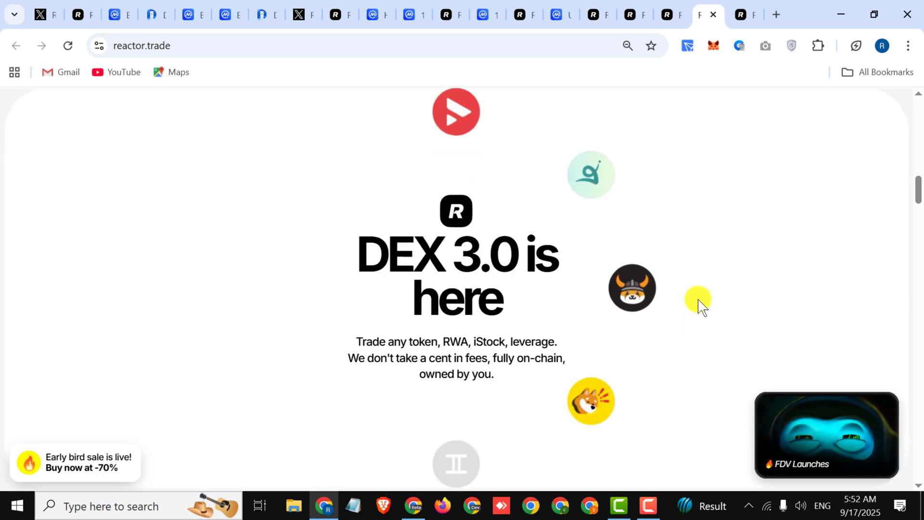
scroll(698, 302, "down", 3)
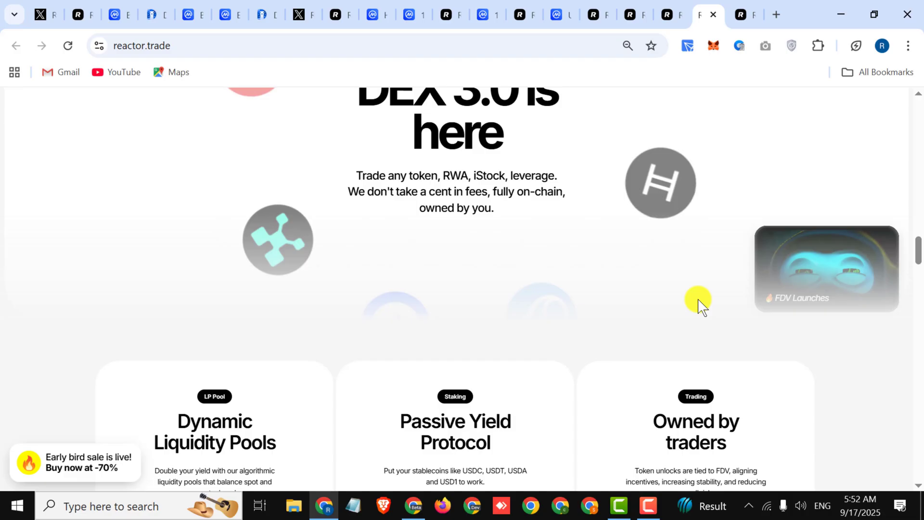
scroll(698, 302, "down", 3)
scroll(698, 301, "down", 3)
scroll(698, 301, "down", 4)
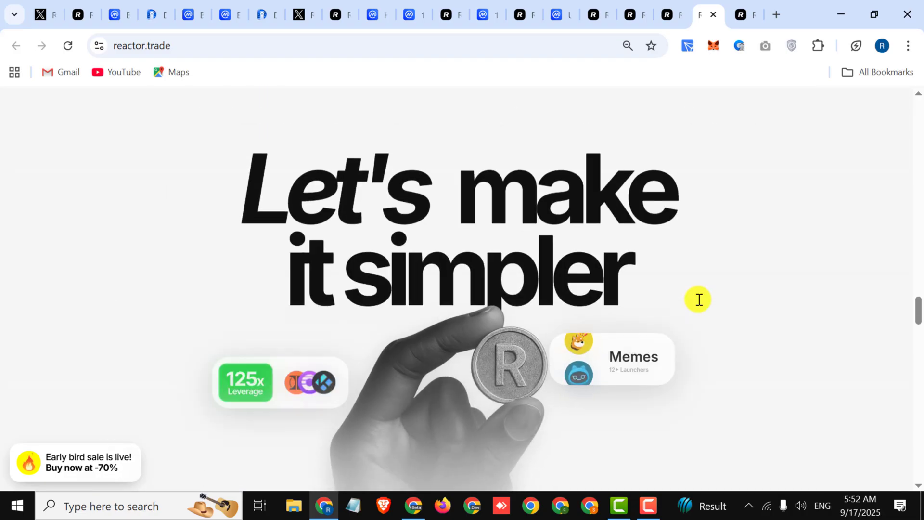
scroll(698, 302, "down", 2)
scroll(699, 302, "down", 2)
scroll(698, 302, "down", 4)
scroll(698, 302, "down", 3)
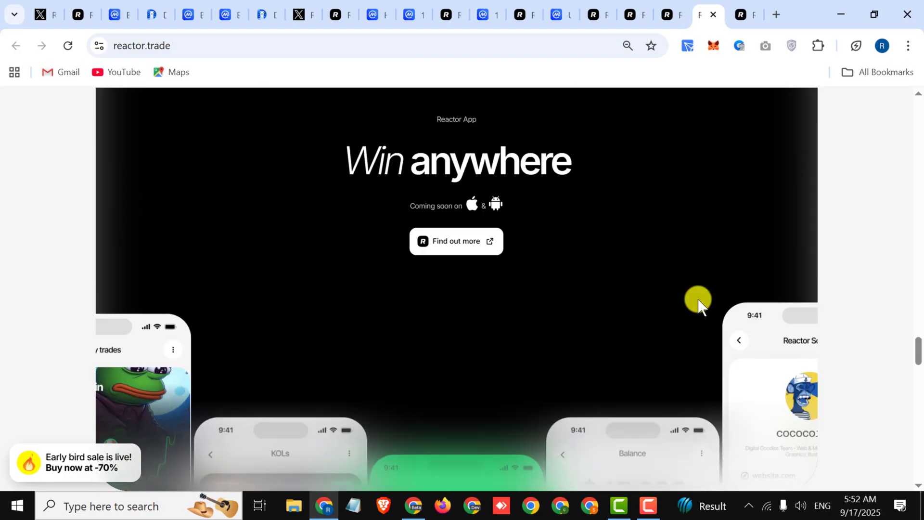
scroll(698, 302, "down", 1)
scroll(698, 303, "down", 1)
scroll(697, 302, "down", 4)
scroll(697, 302, "down", 3)
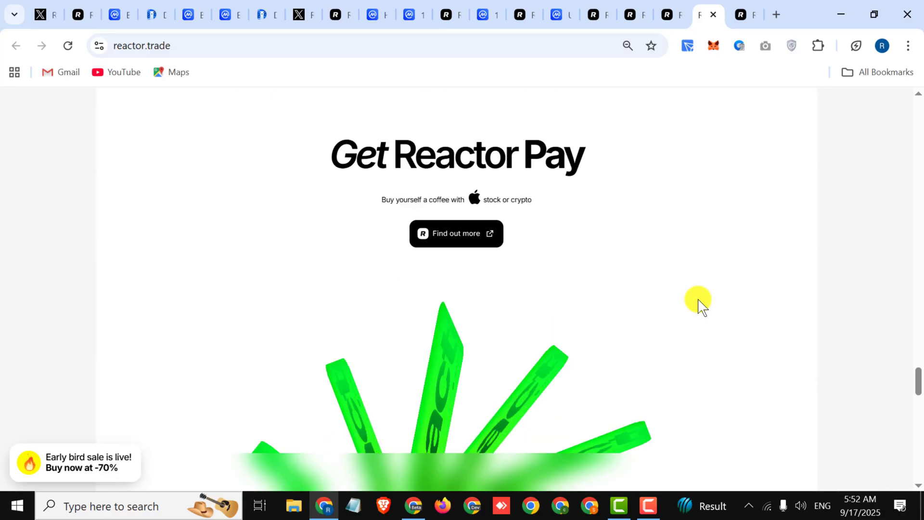
Step: Switch from the reactor.trade homepage to the REACT token presale page
left_click(735, 28)
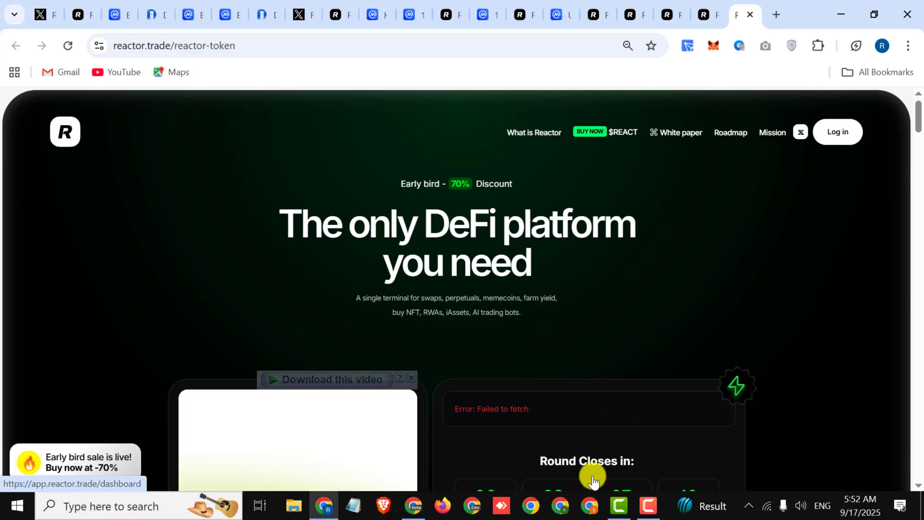
scroll(594, 481, "down", 2)
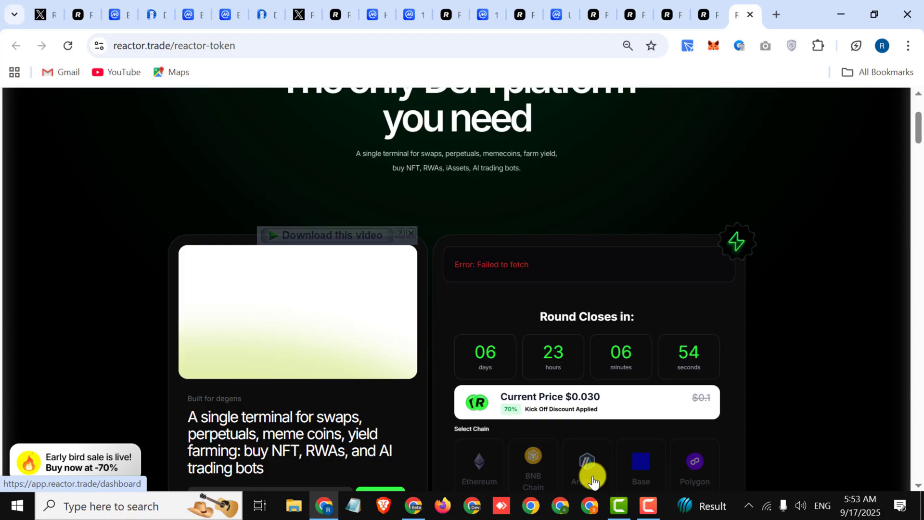
scroll(593, 479, "up", 2)
scroll(593, 479, "up", 2)
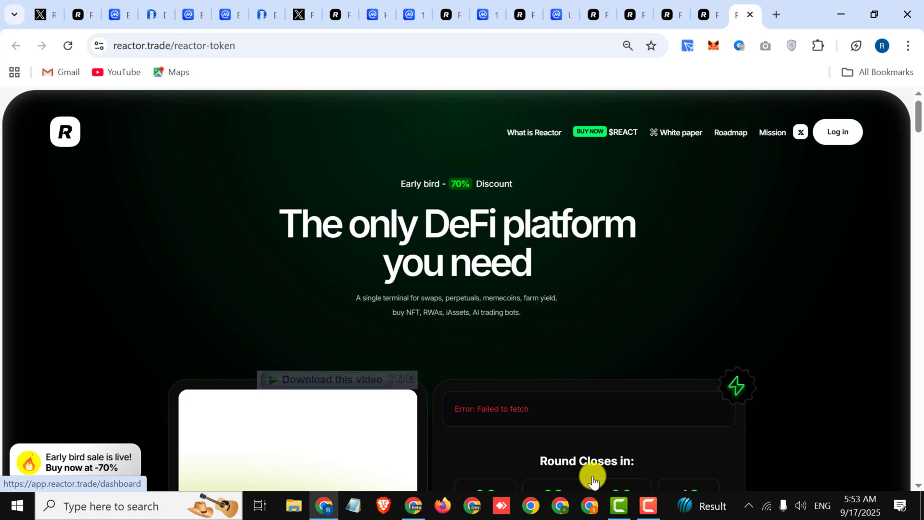